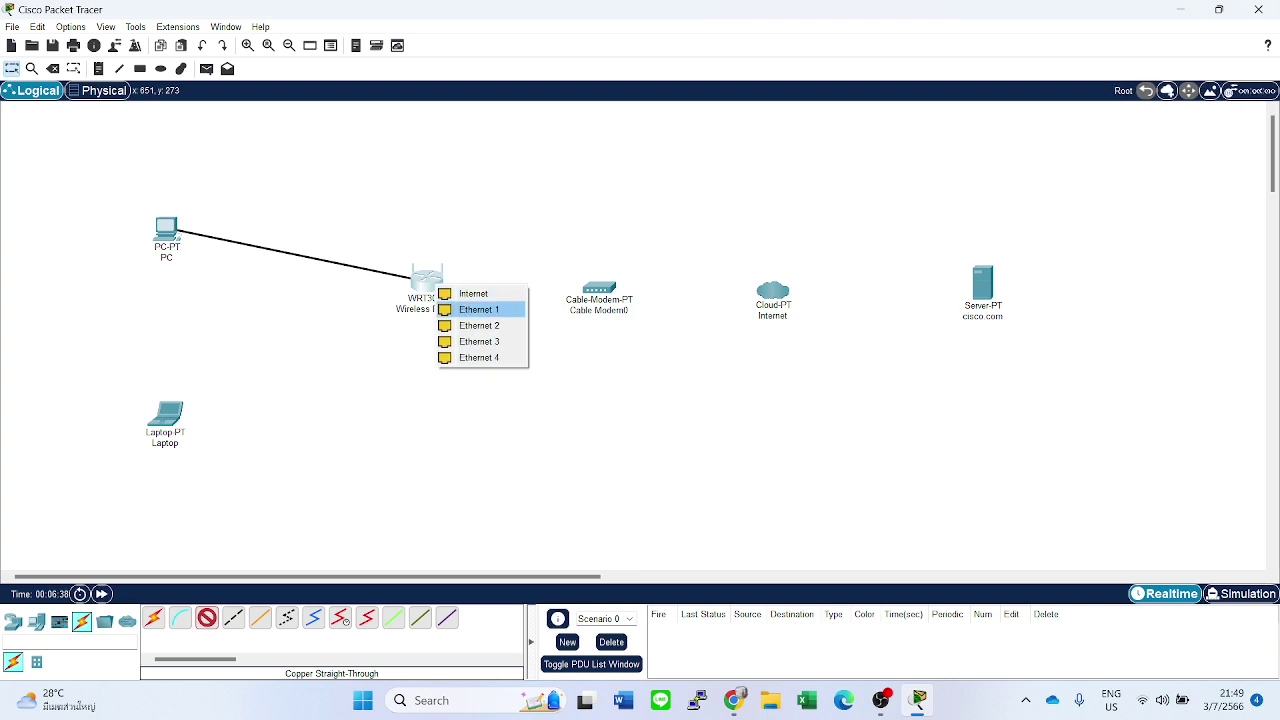
Finish the PC's copper straight-through link at the router's Ethernet 1 port and connect the router's Internet port to Cable Modem0.
click(478, 309)
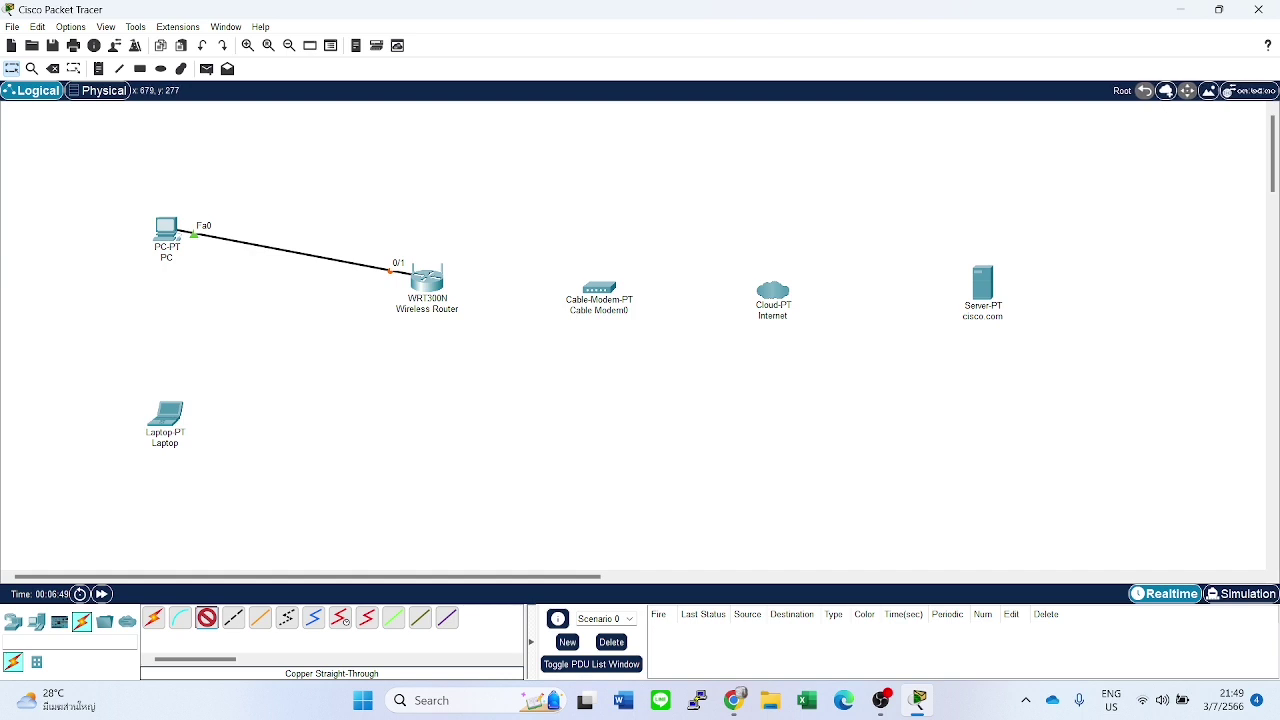
click(438, 286)
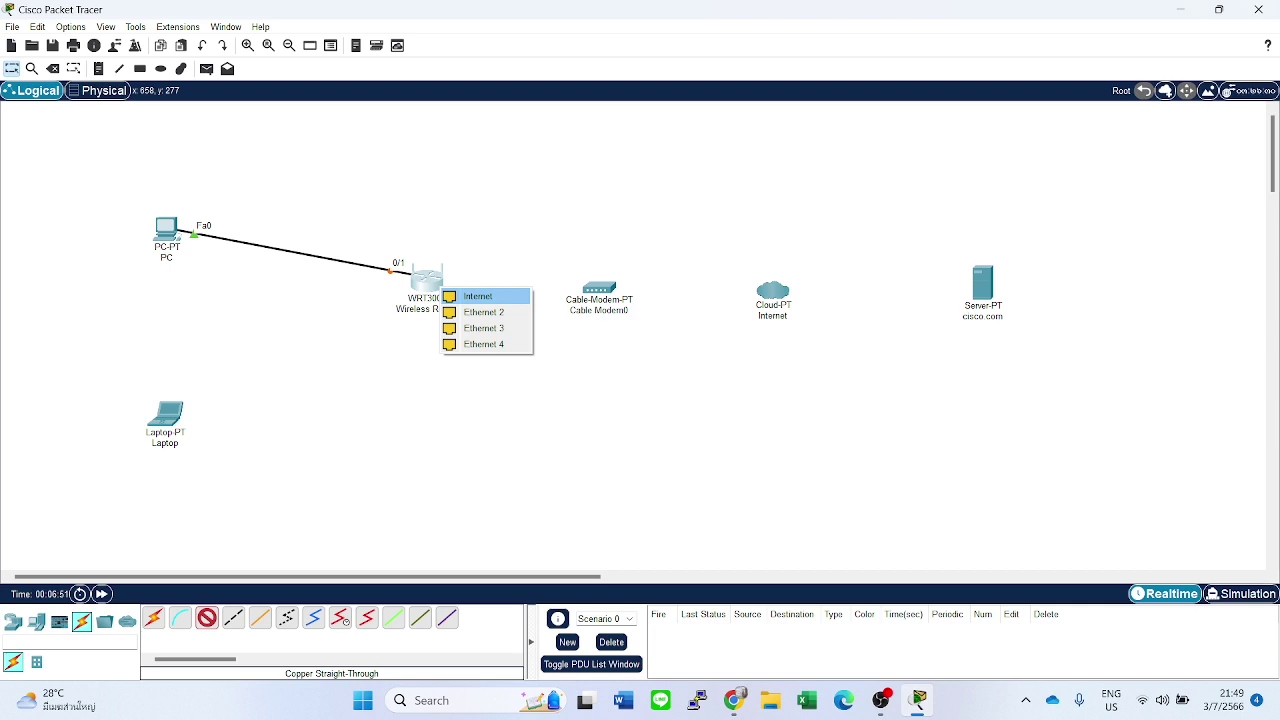
click(478, 296)
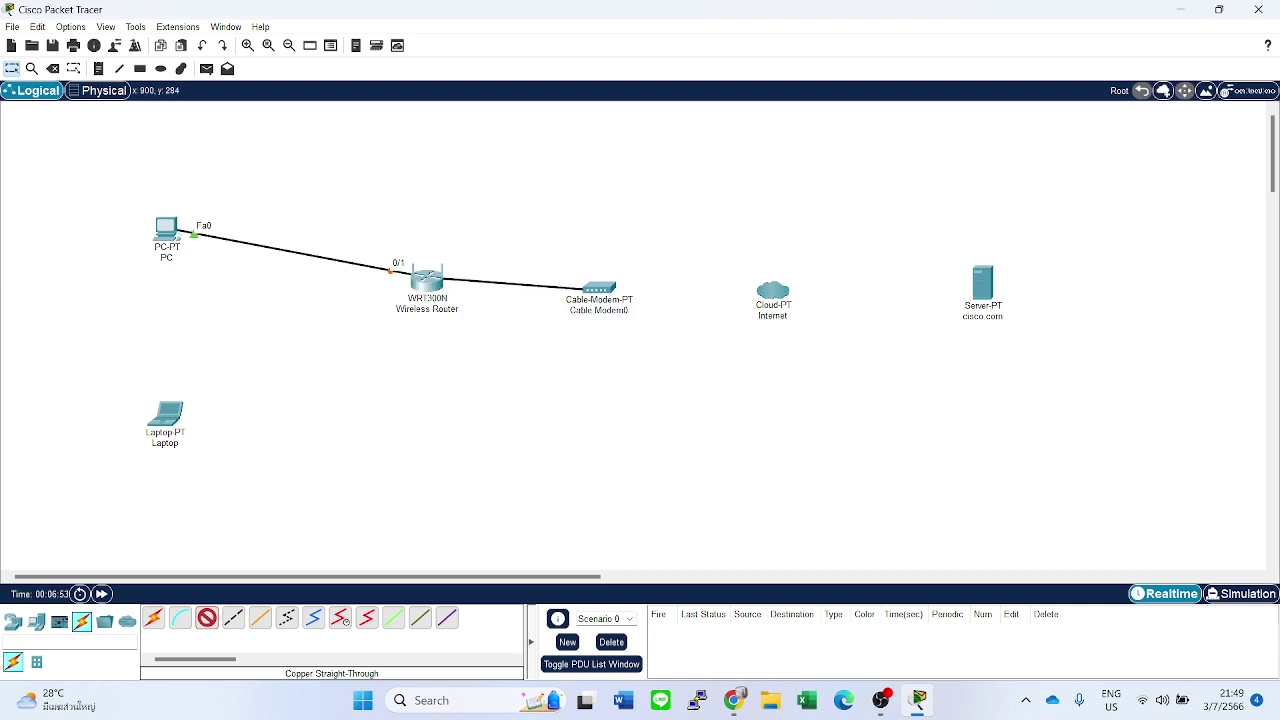
click(598, 288)
click(628, 314)
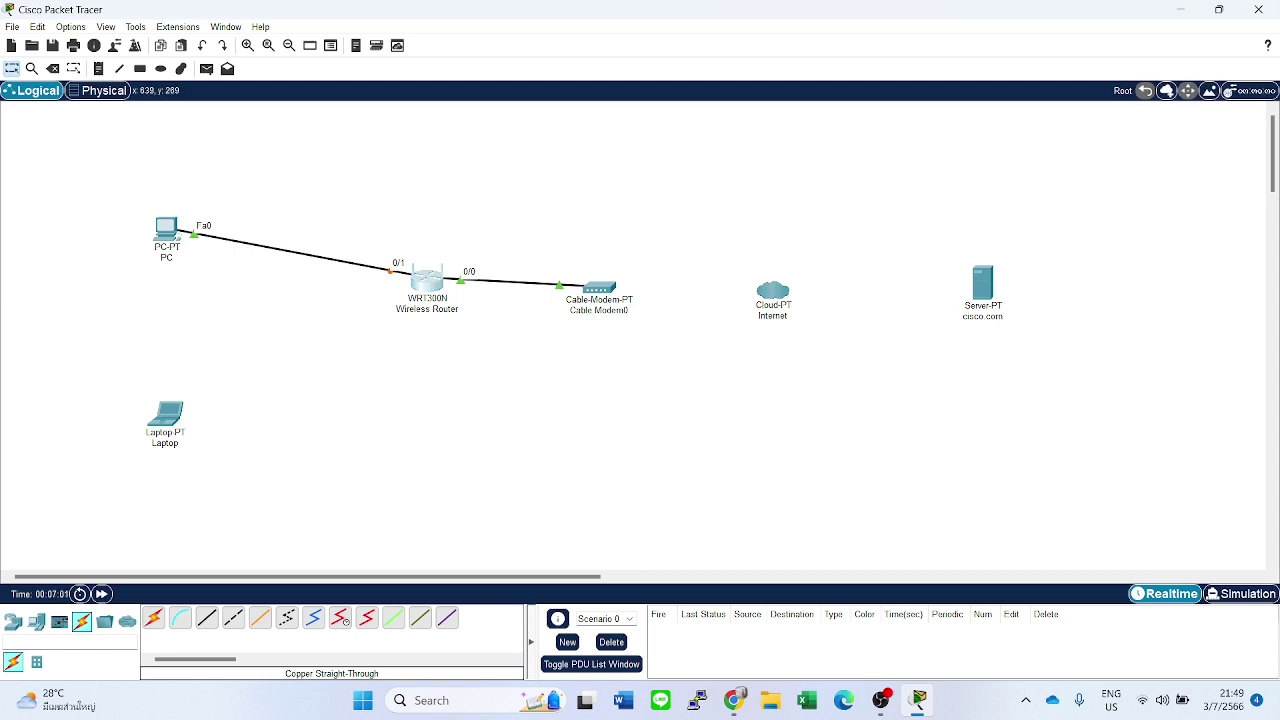
In the Wireless Router's basic setup, choose subnet mask 255.255.255.0 and set the DHCP start IP address to 192.168.0.1.
click(427, 280)
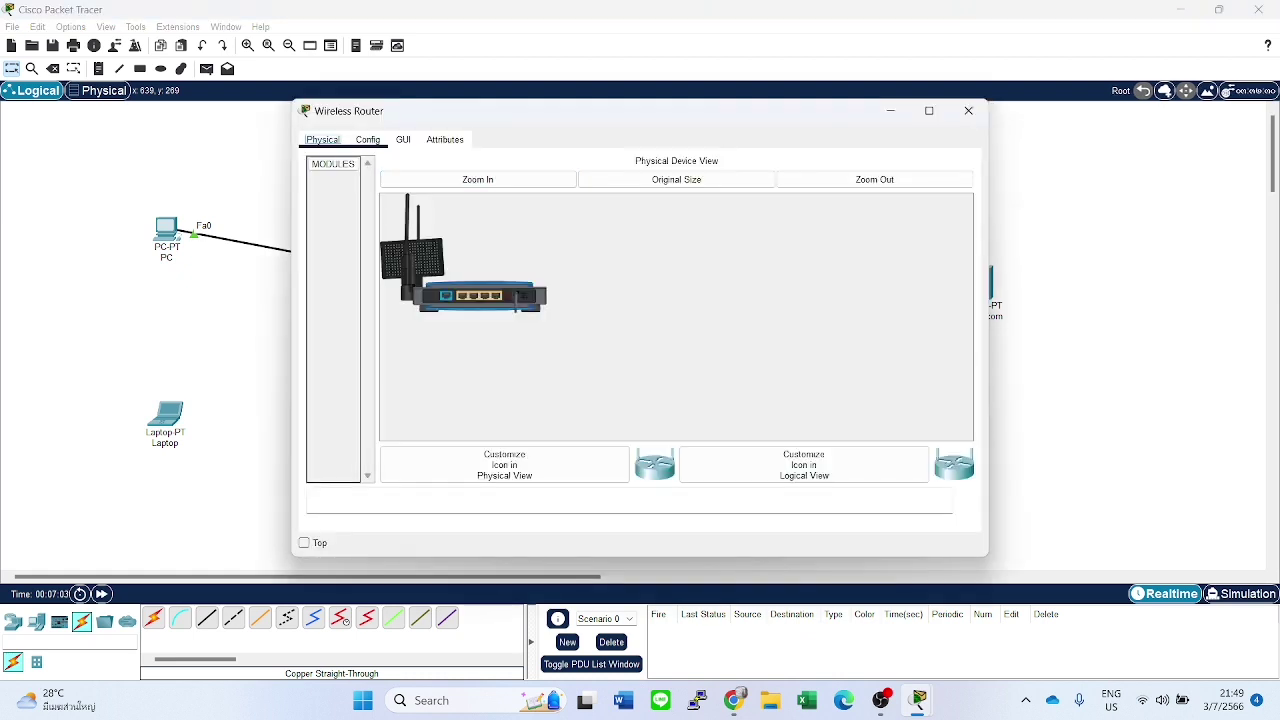
click(403, 140)
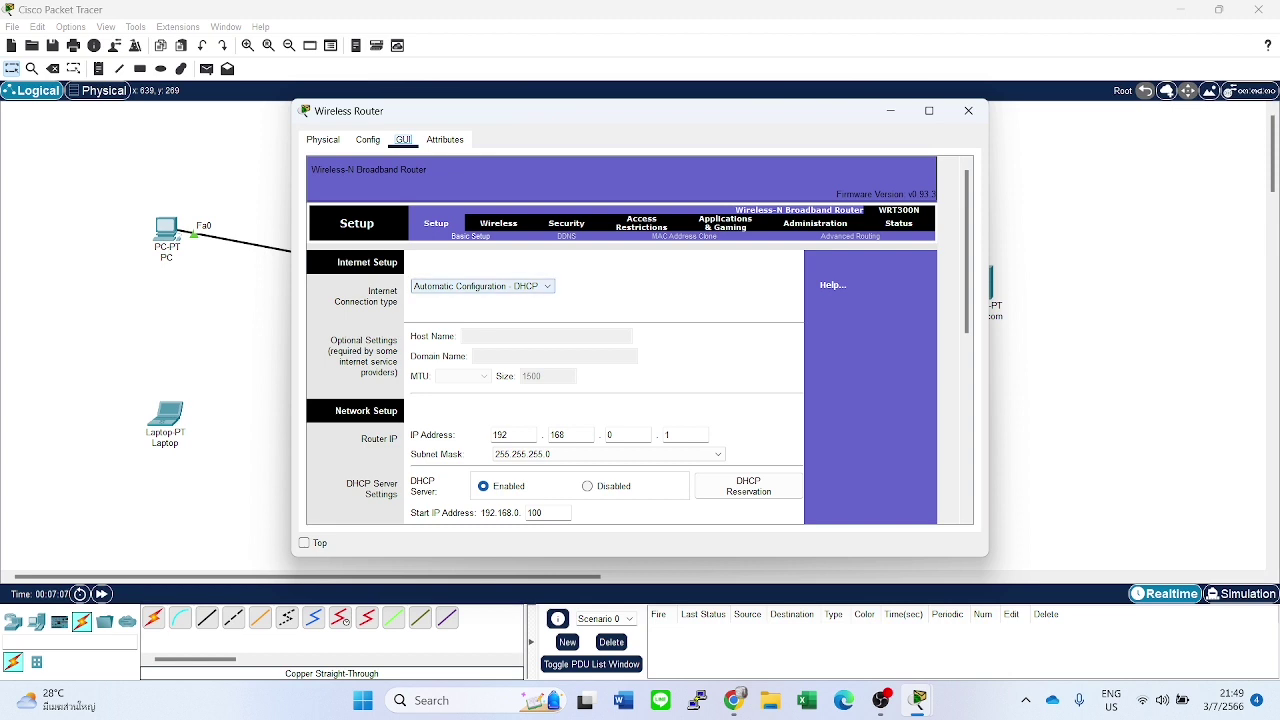
scroll(620, 380, down, 2)
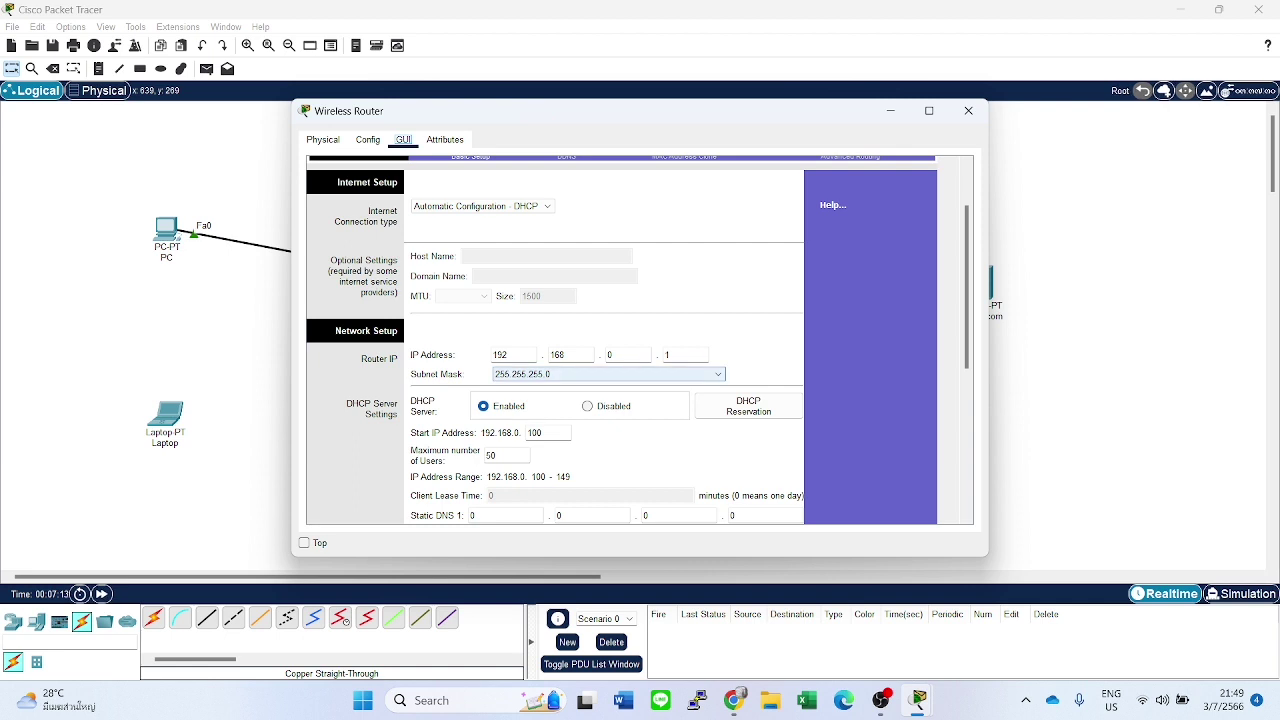
click(608, 374)
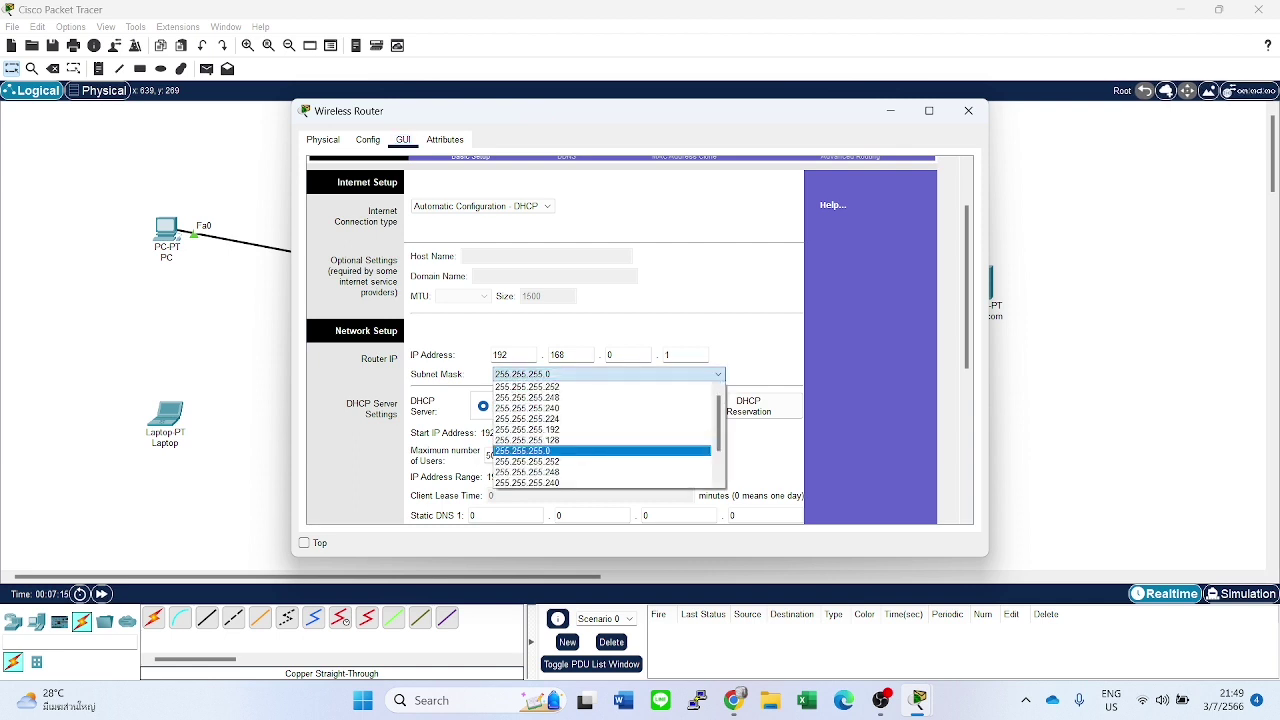
click(600, 451)
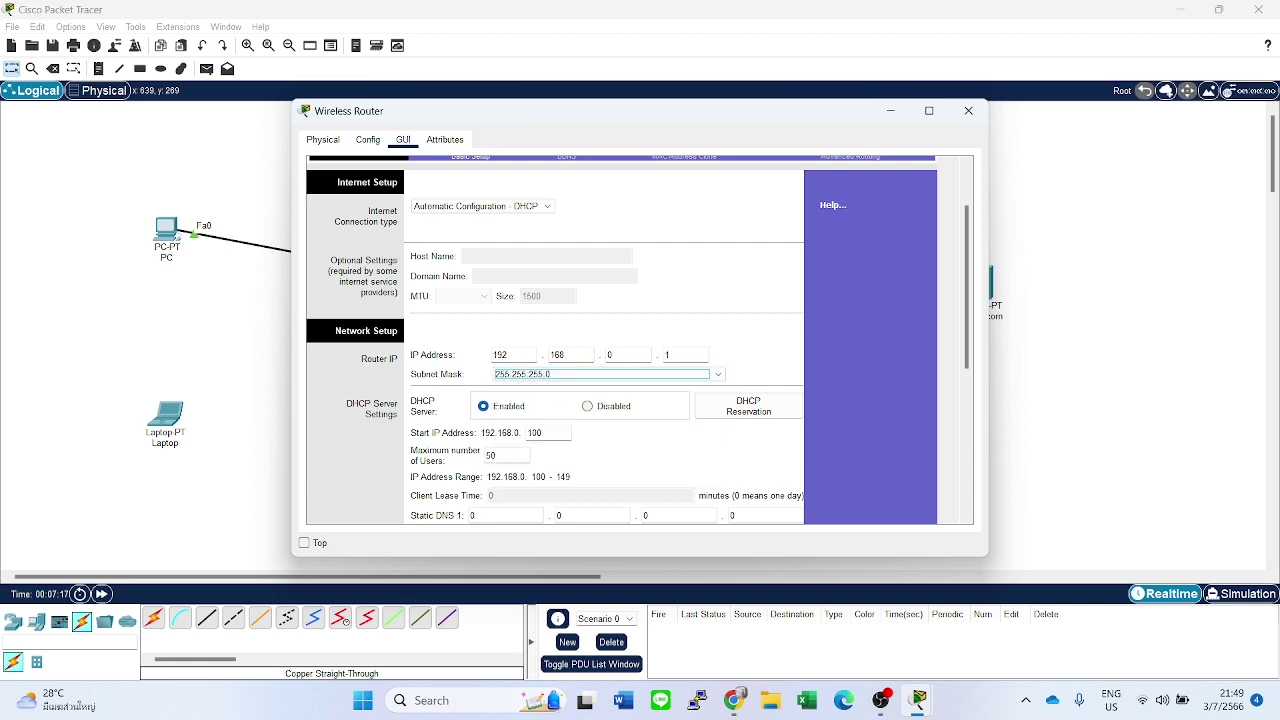
key(Tab)
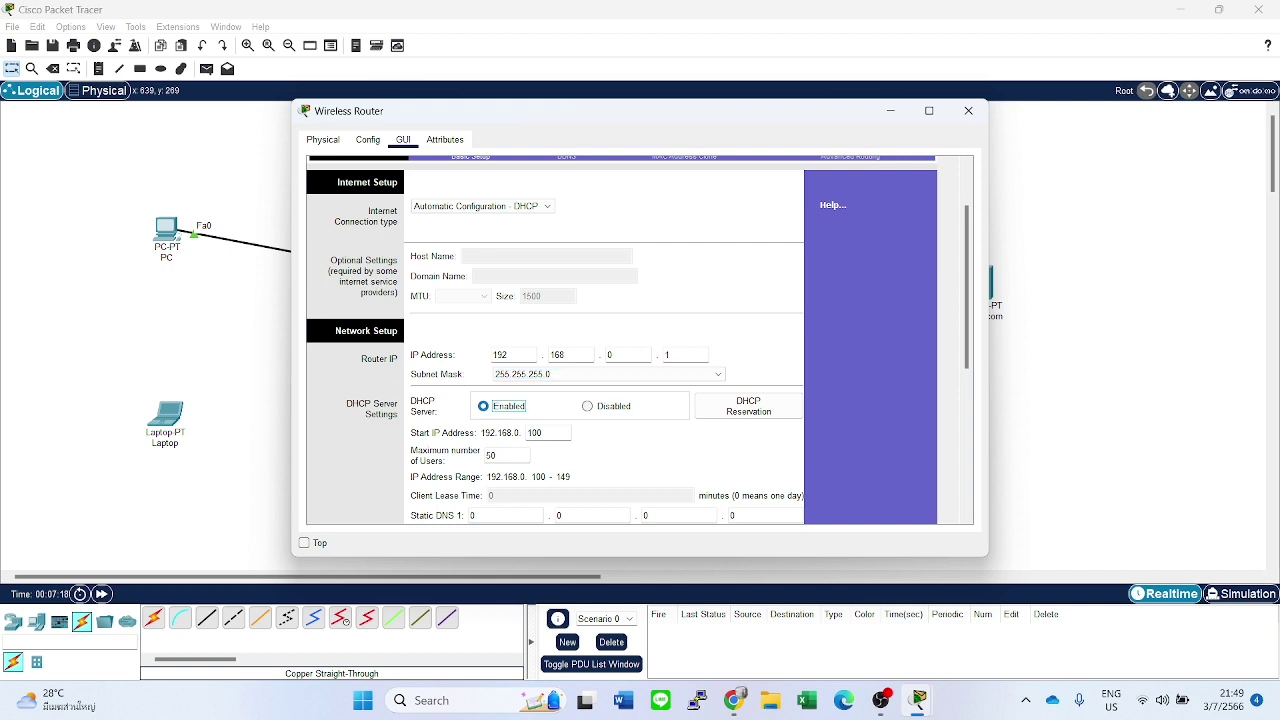
click(537, 432)
double_click(536, 432)
text(1)
Set the router's Static DNS 1 address to 208.67.220.220.
scroll(638, 340, down, 2)
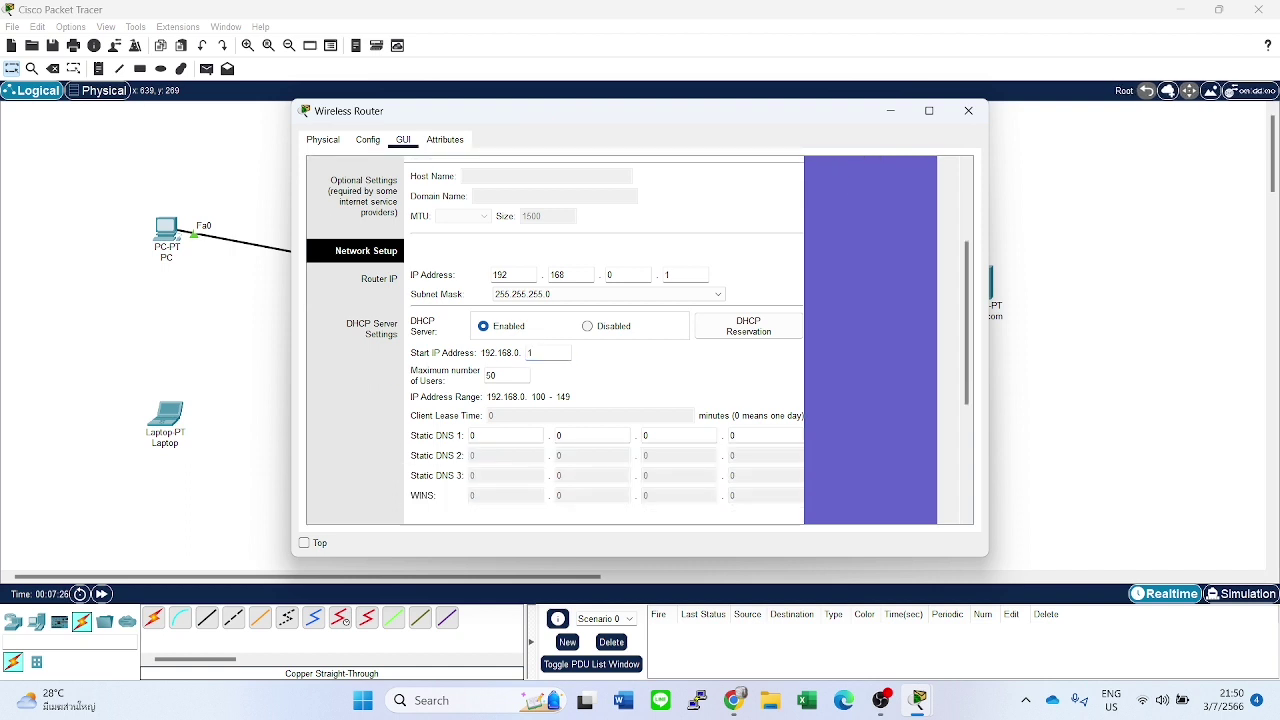
double_click(478, 436)
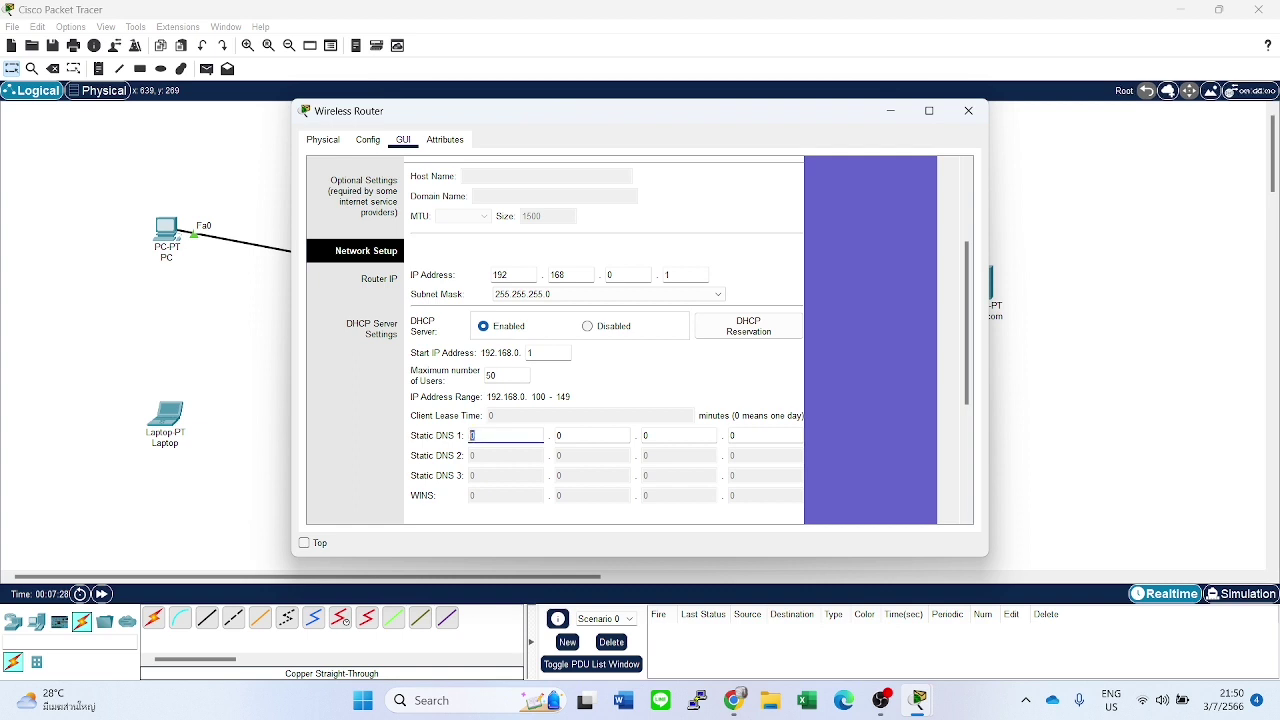
text(200)
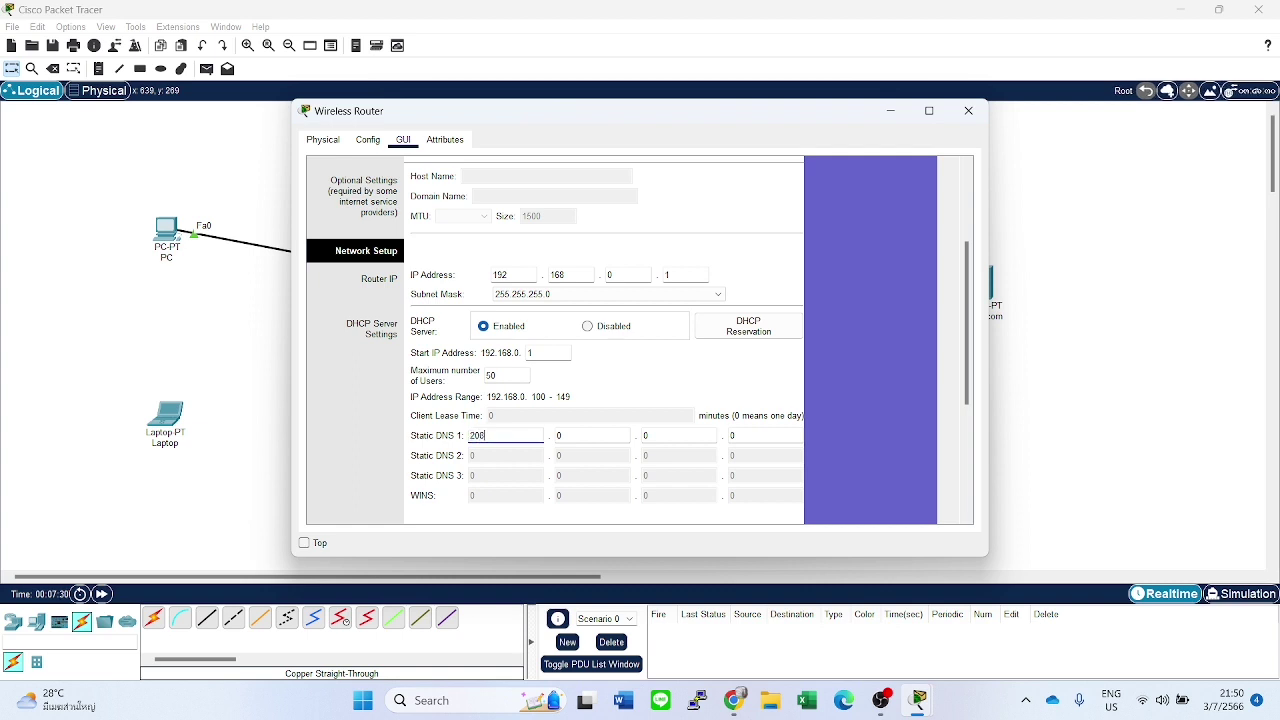
key(Tab)
key(alt+Tab)
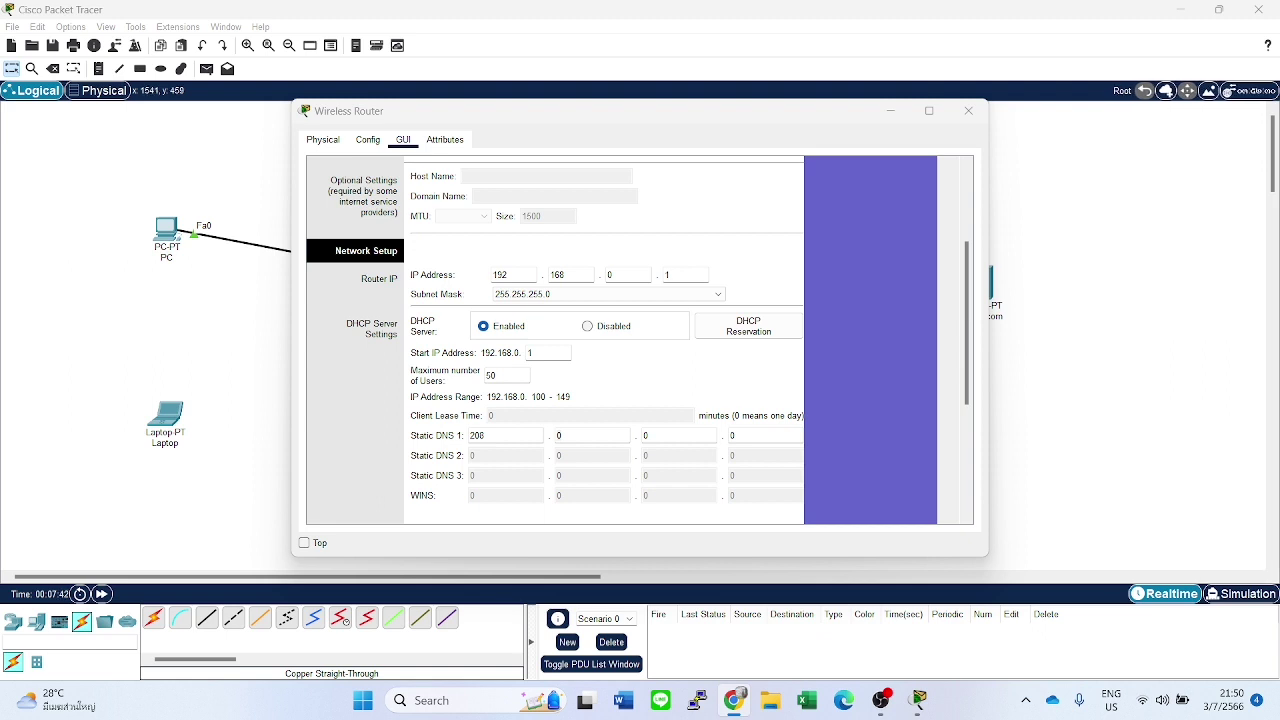
click(562, 436)
key(BackSpace)
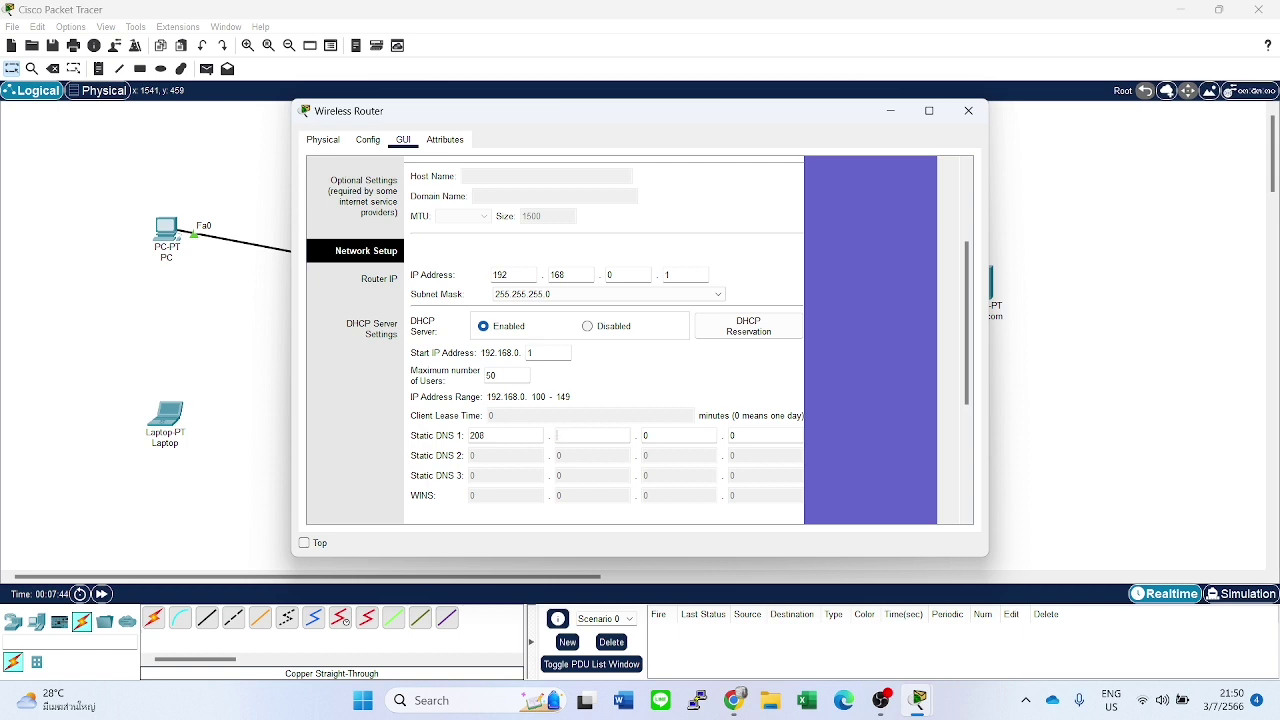
text(67)
key(Tab)
text(220)
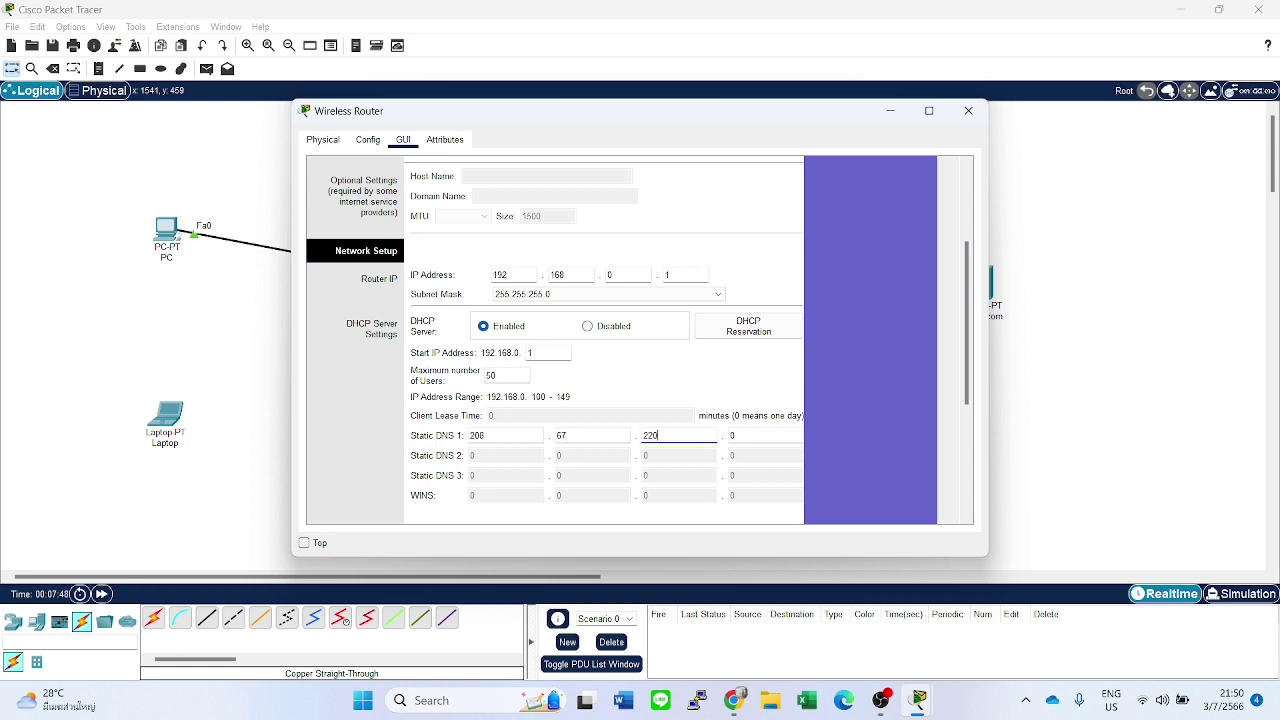
key(Tab)
text(220)
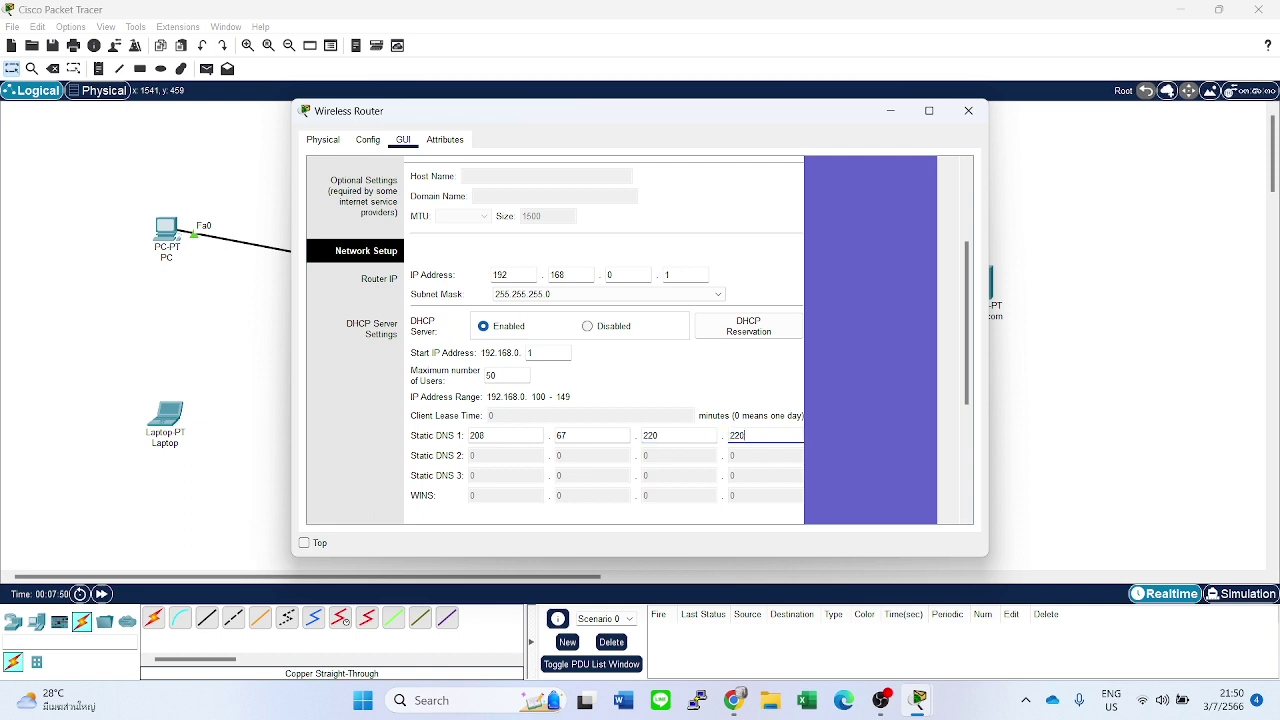
Restore the router's subnet mask to 255.255.255.0.
scroll(608, 334, up, 4)
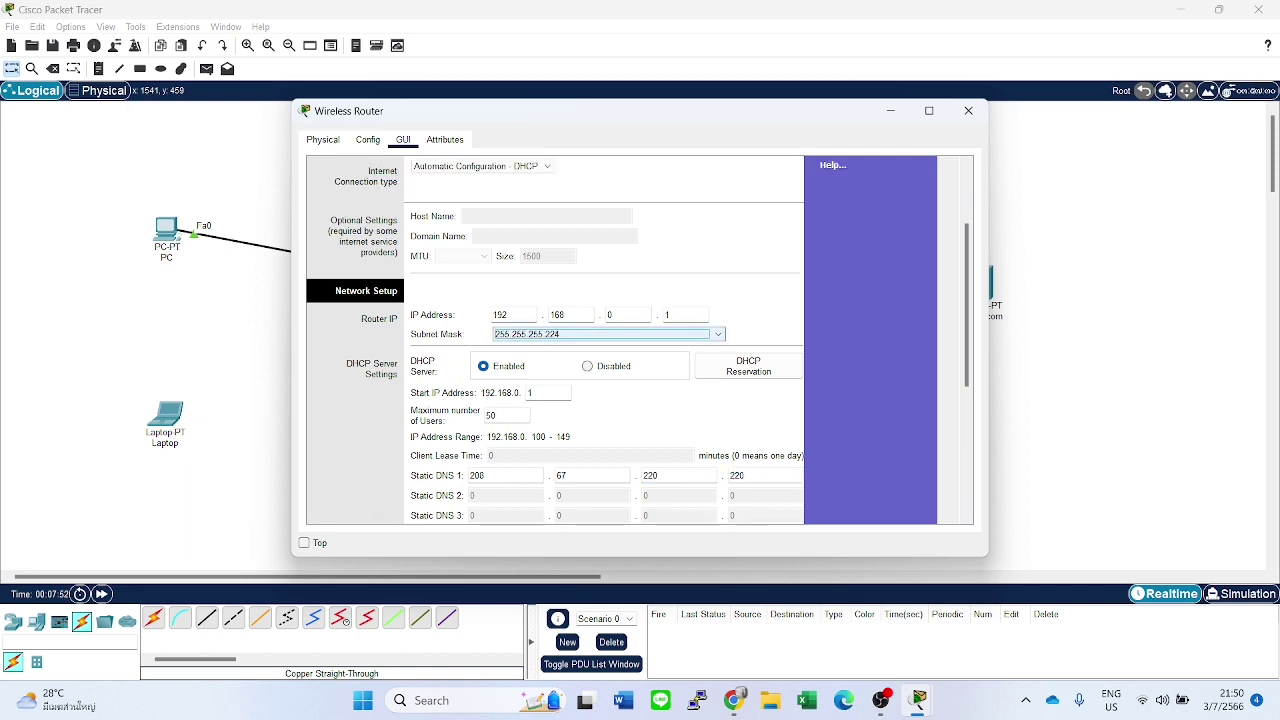
click(608, 334)
click(608, 378)
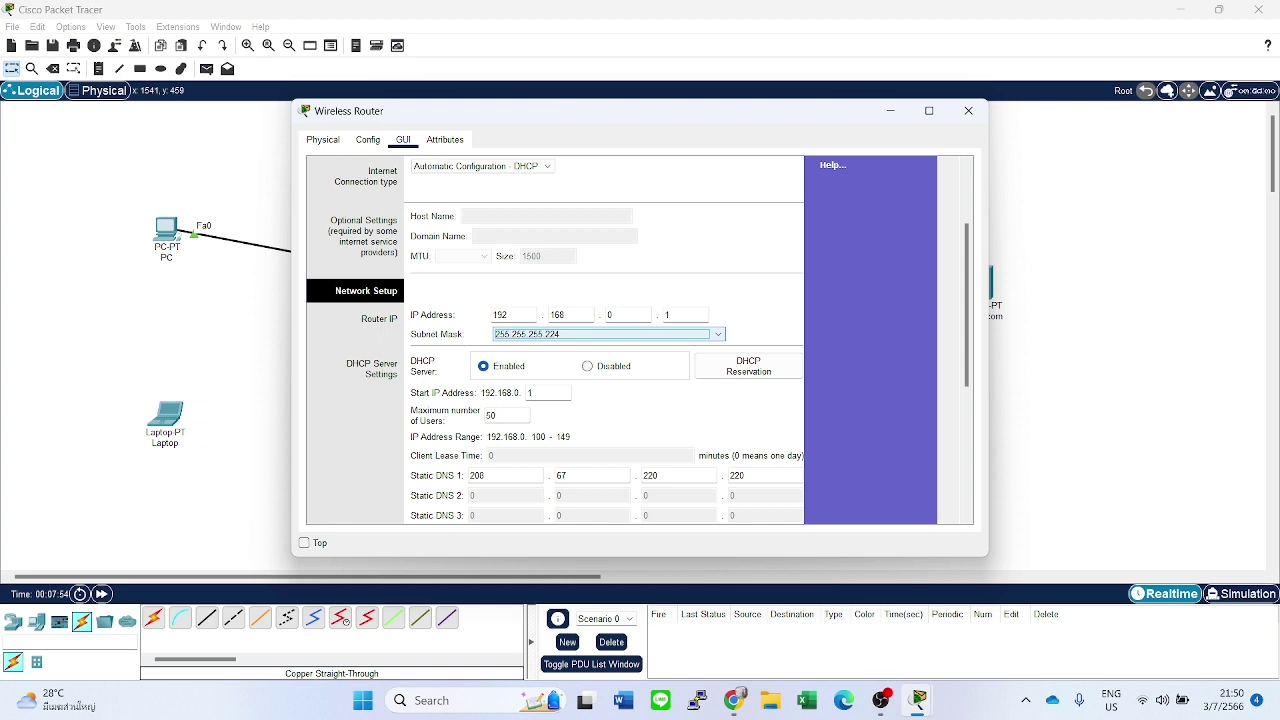
key(alt+Down)
key(Up)
key(Down)
key(Down)
key(Down)
key(Return)
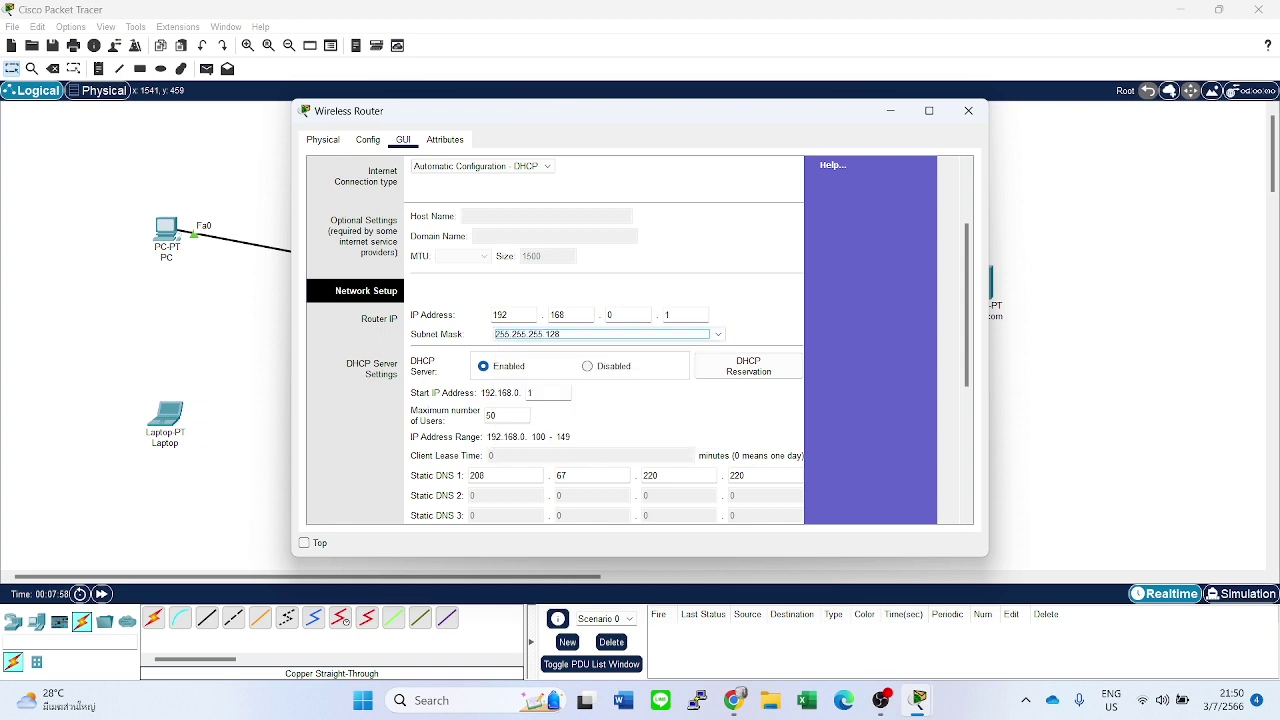
click(640, 334)
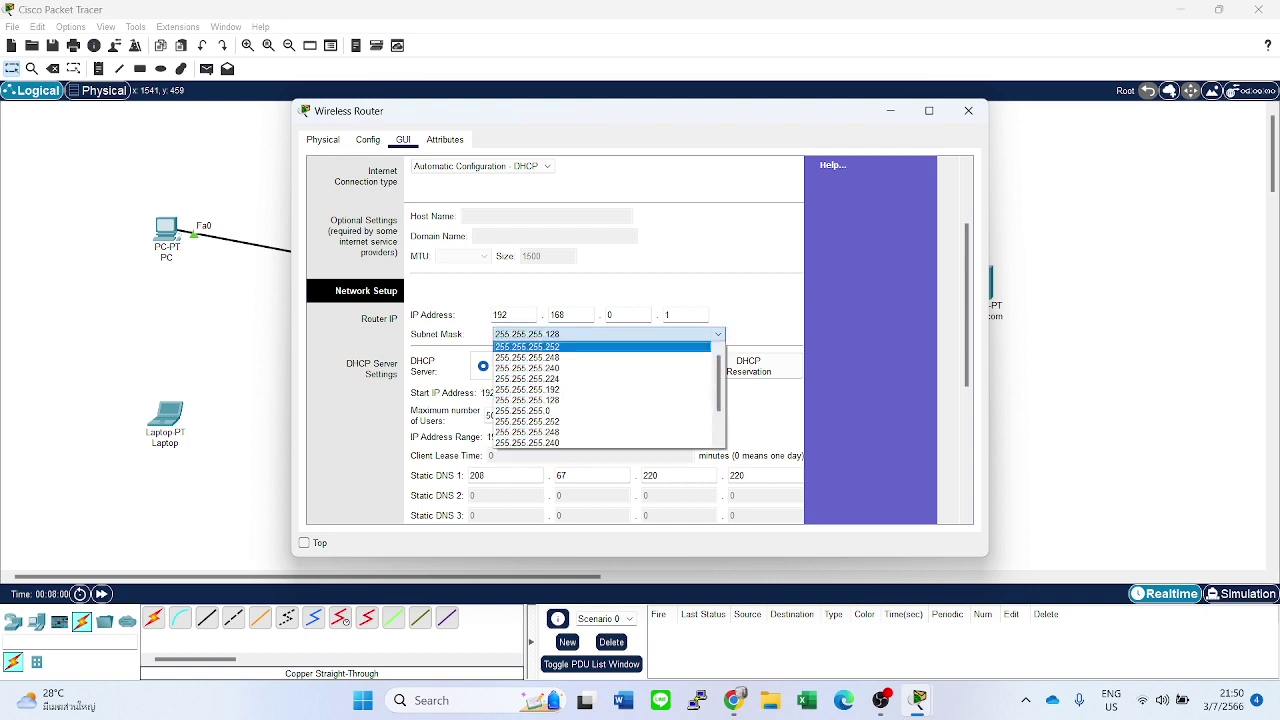
key(Up)
key(Up)
key(Down)
key(Down)
key(Up)
key(Up)
key(Up)
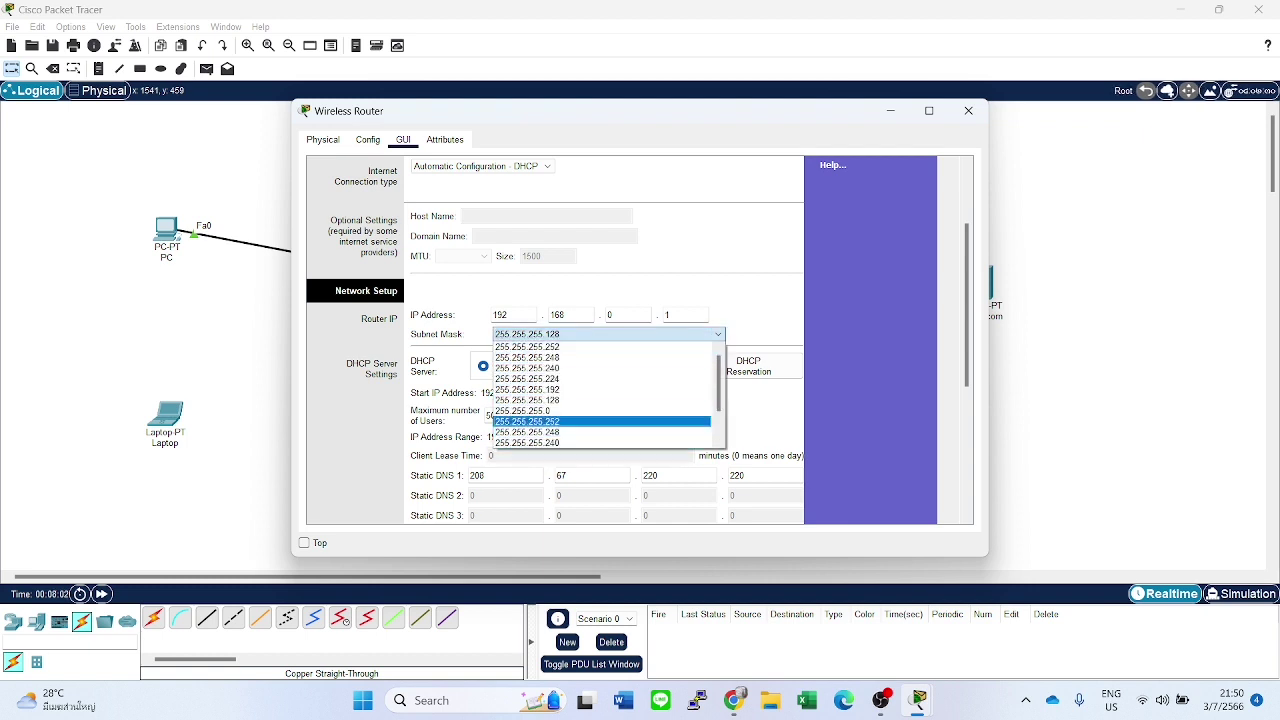
key(Return)
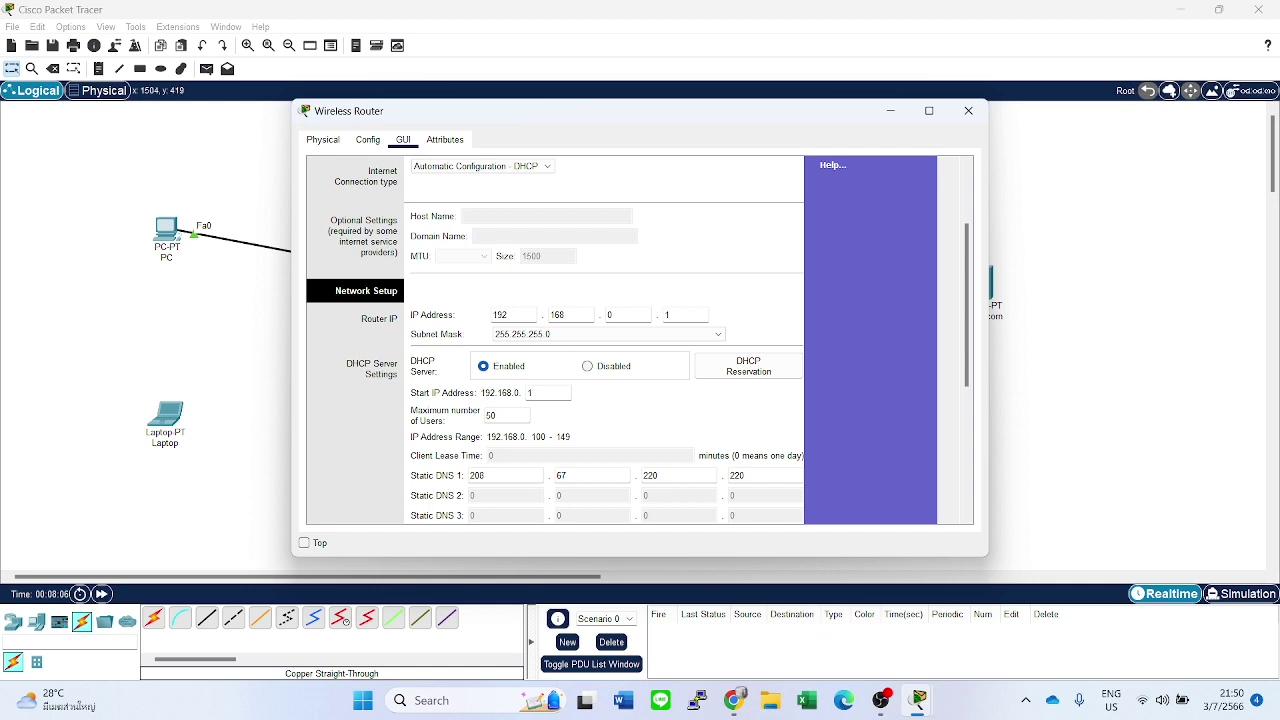
Save the router's basic setup settings.
scroll(555, 340, down, 2)
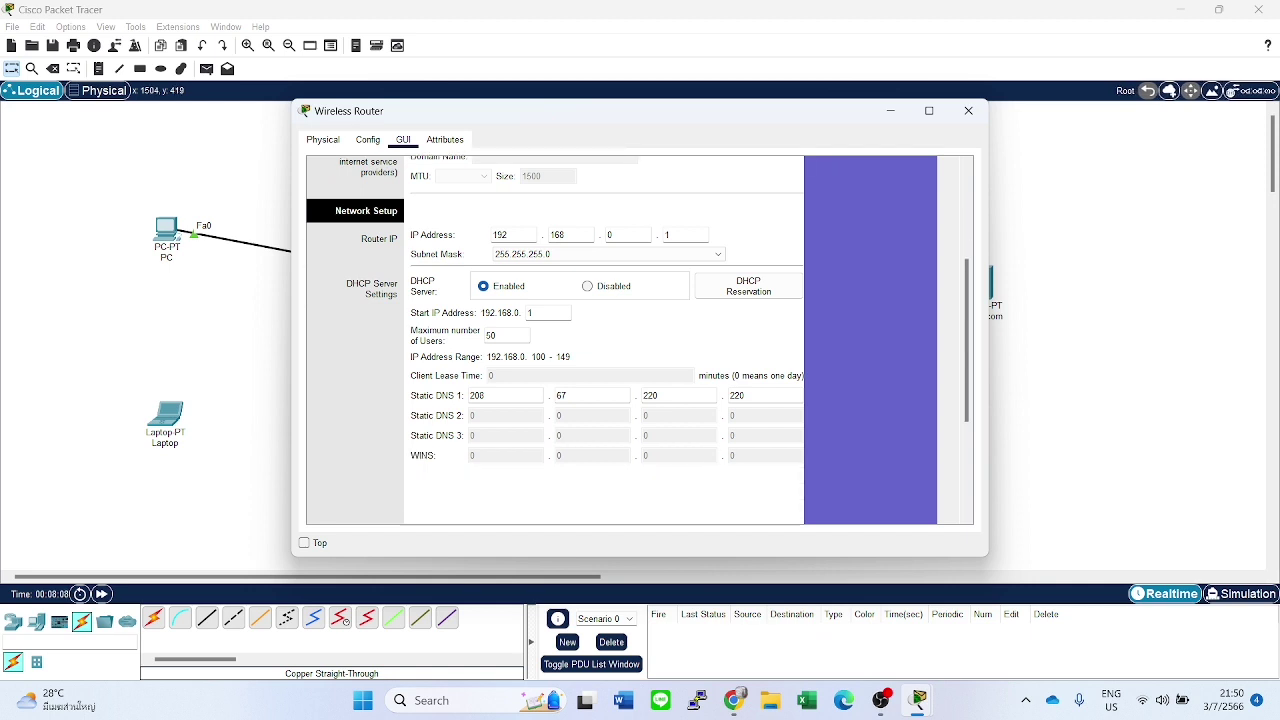
scroll(555, 340, down, 2)
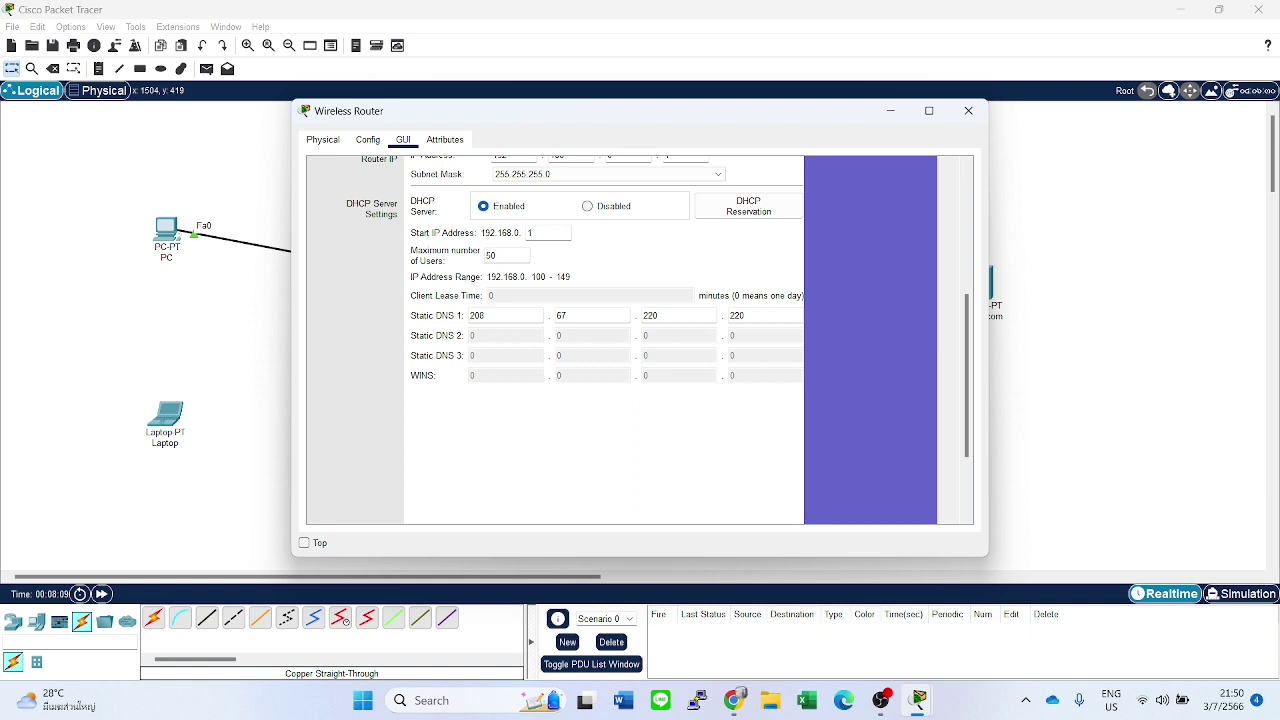
scroll(555, 340, down, 3)
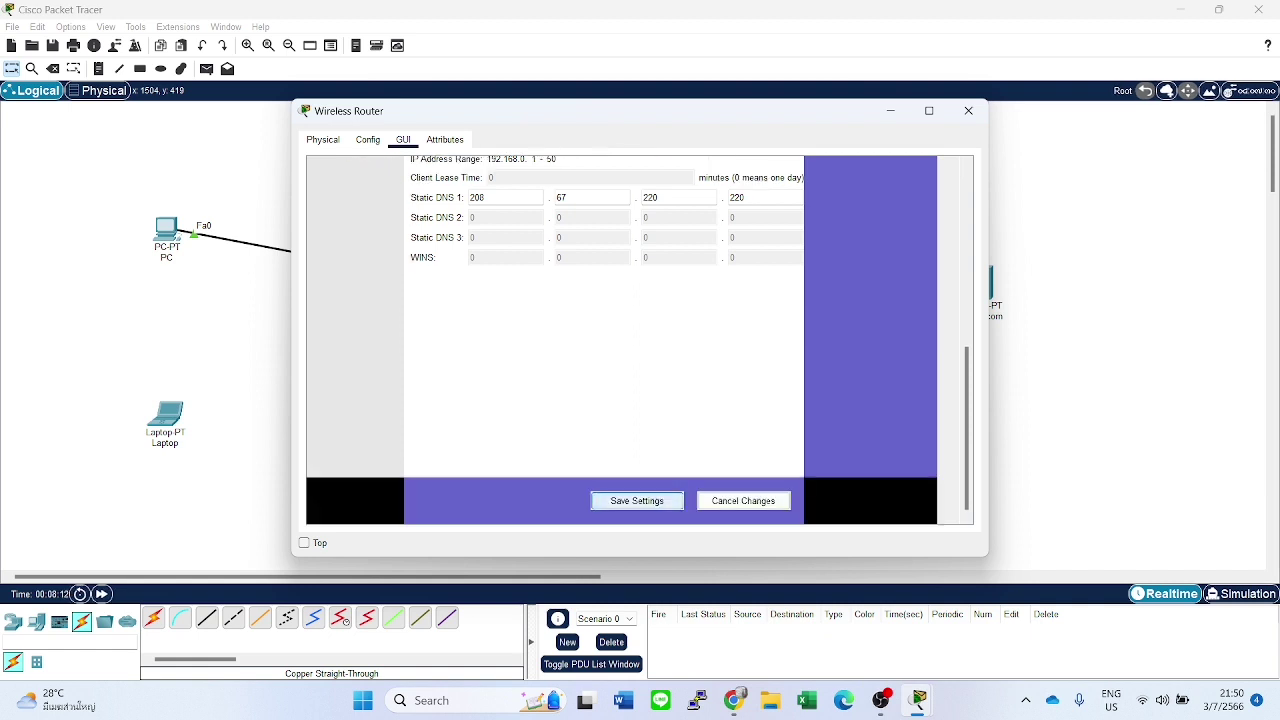
scroll(620, 340, up, 6)
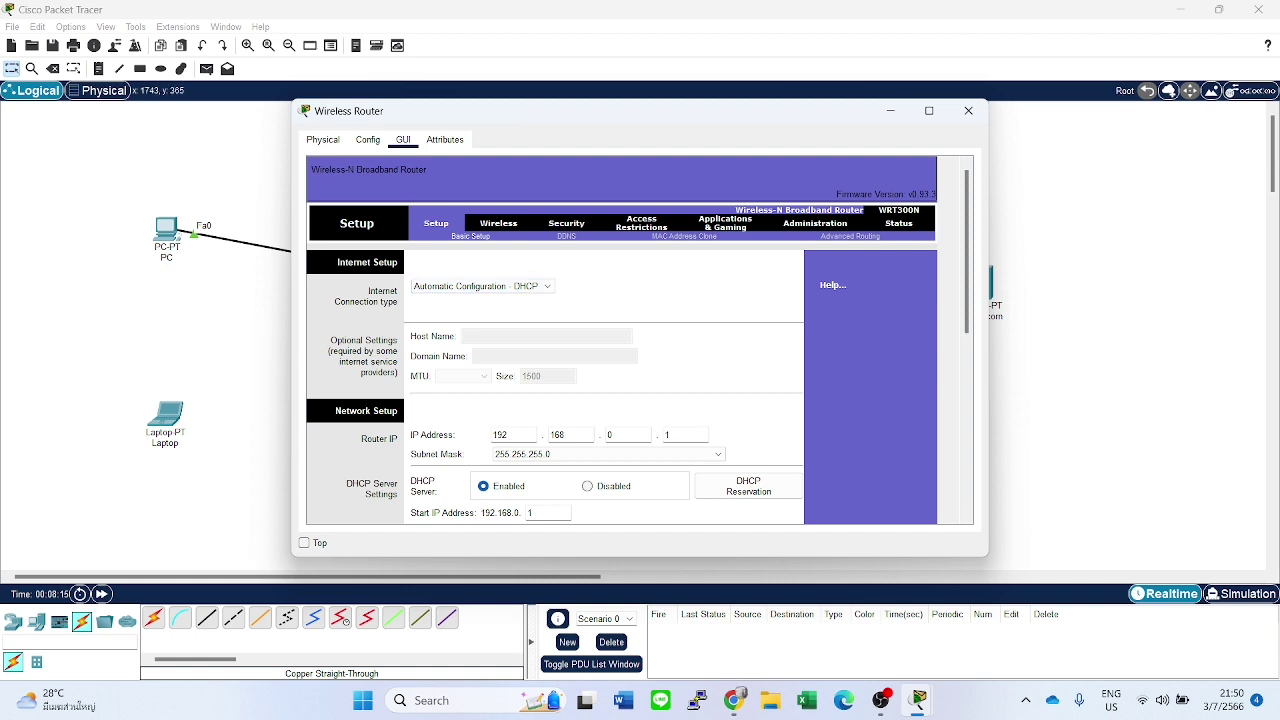
Name the router's wireless network HomeNetwork with SSID broadcast enabled, save the settings and close the router's window.
key(alt+Tab)
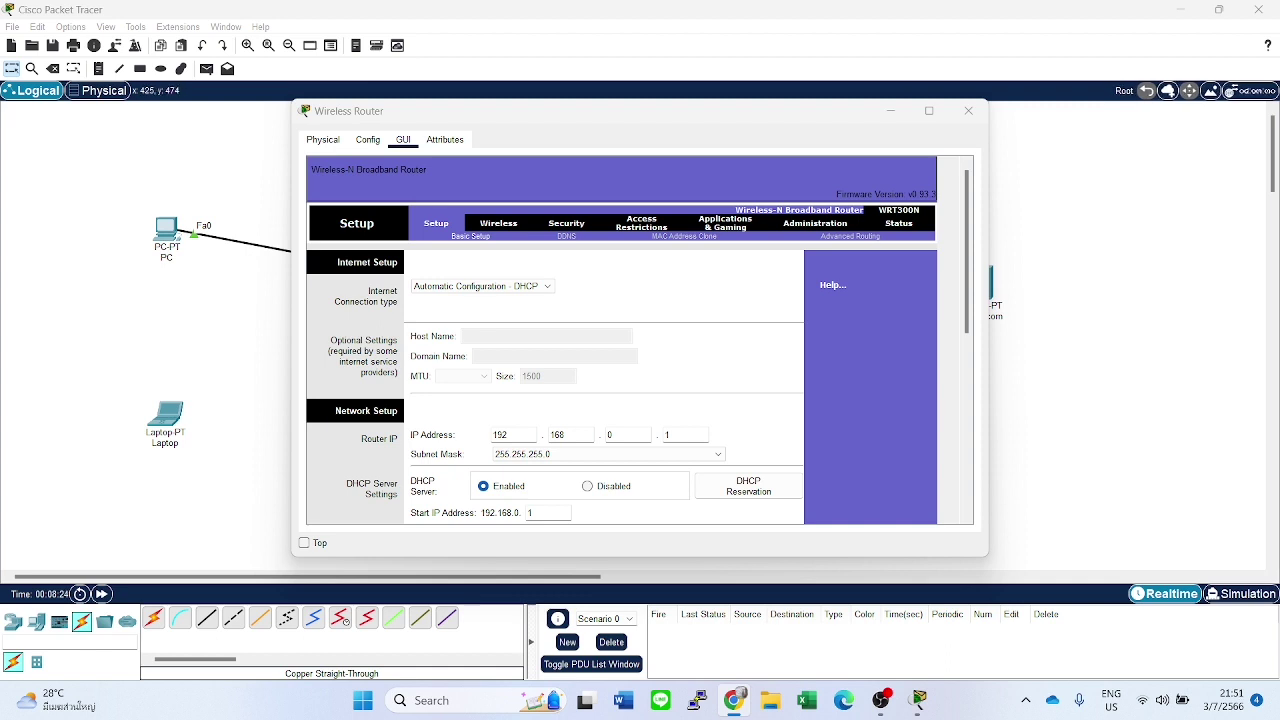
scroll(640, 340, down, 5)
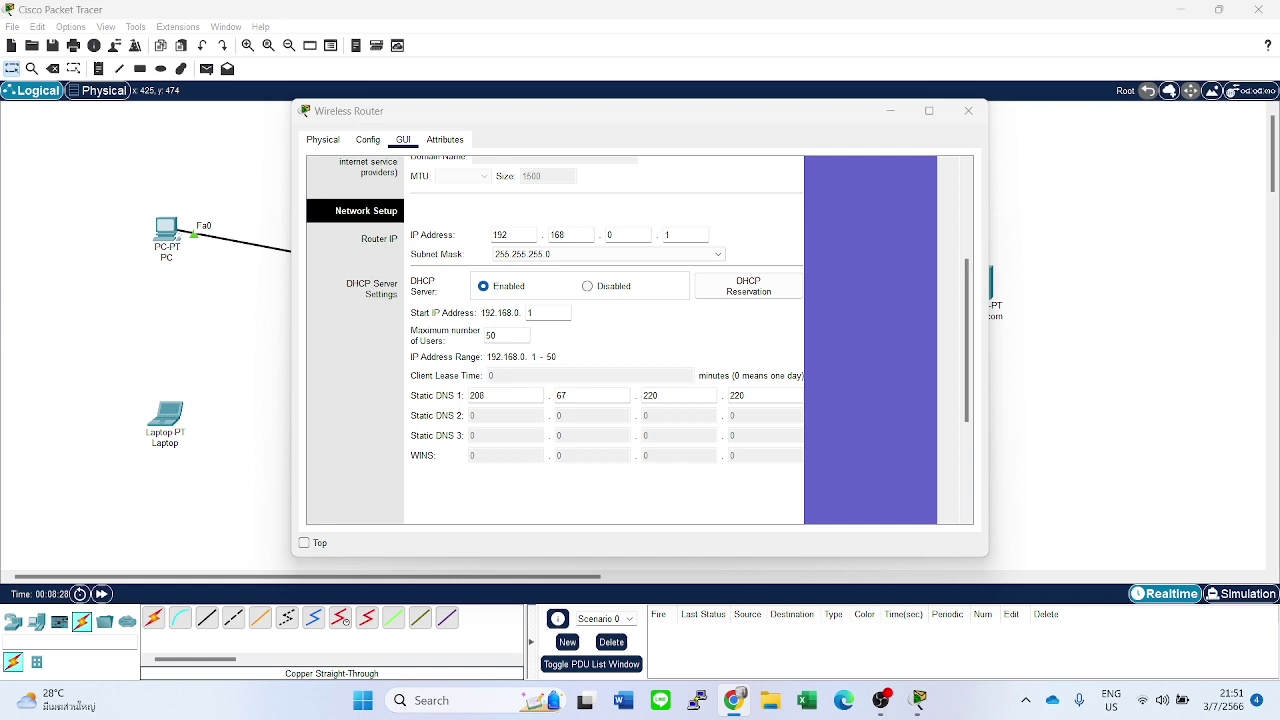
scroll(640, 340, up, 4)
click(498, 184)
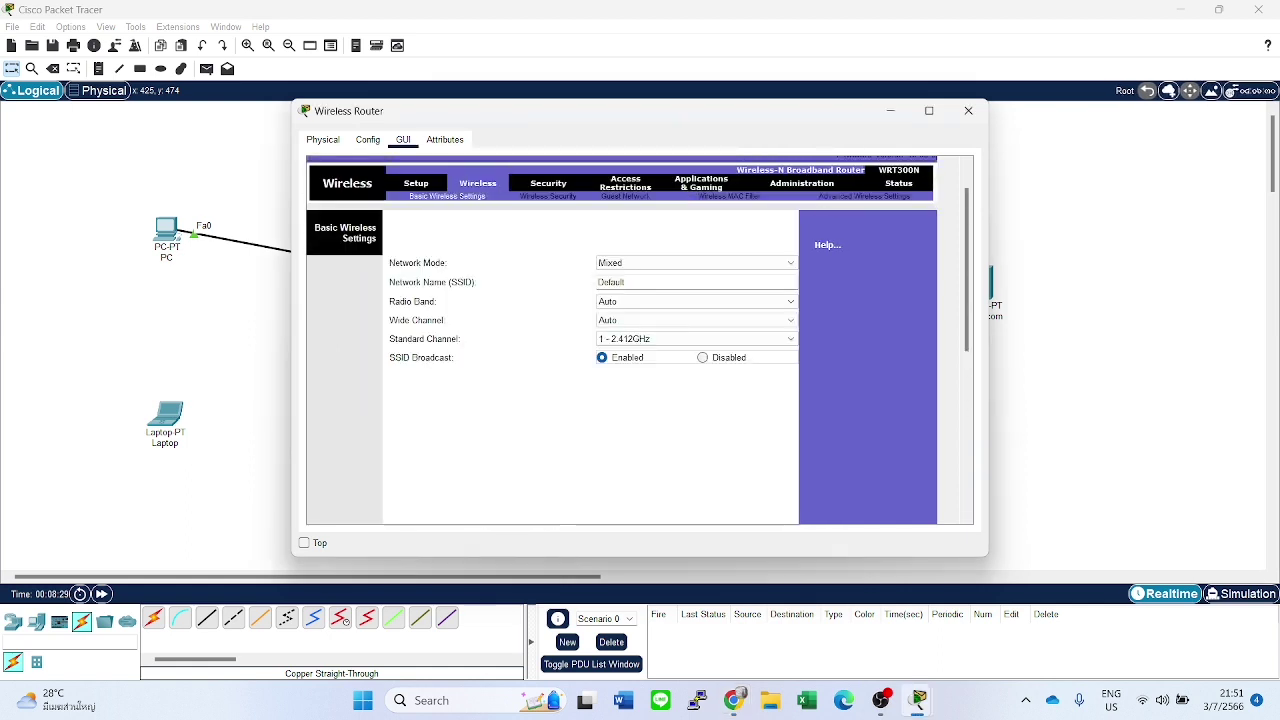
double_click(612, 282)
text(Home)
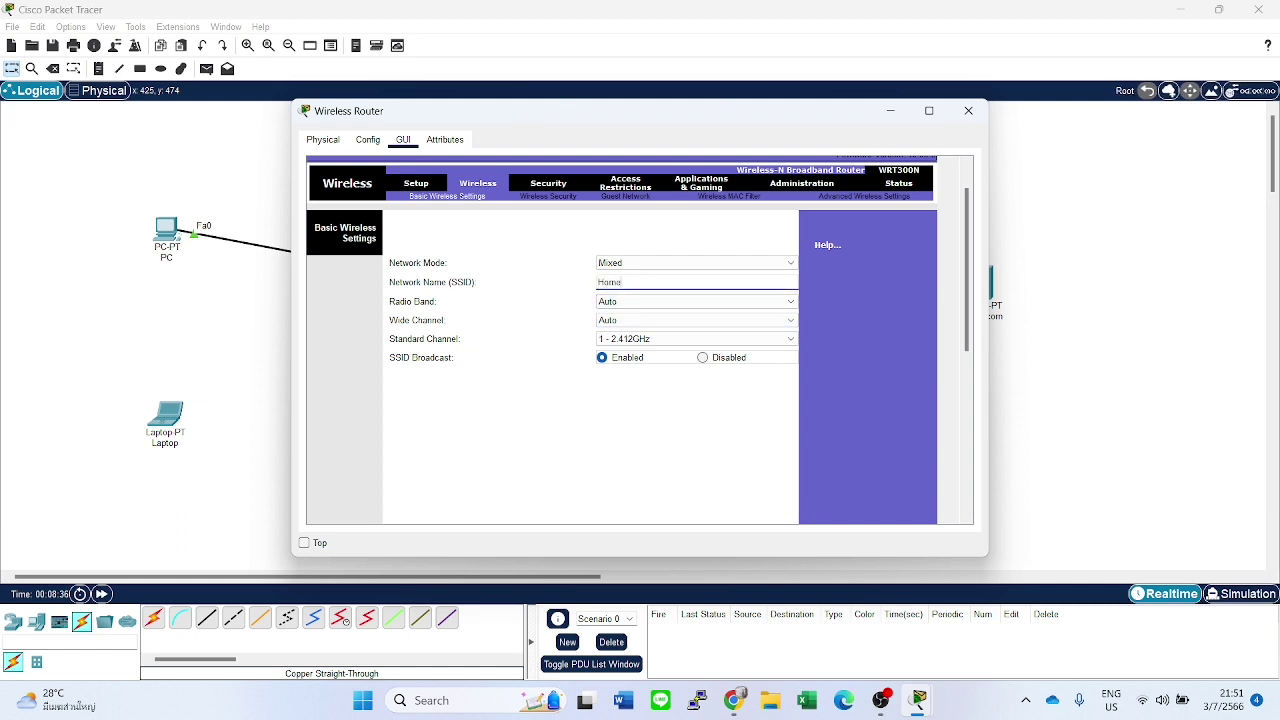
text(Neetwo)
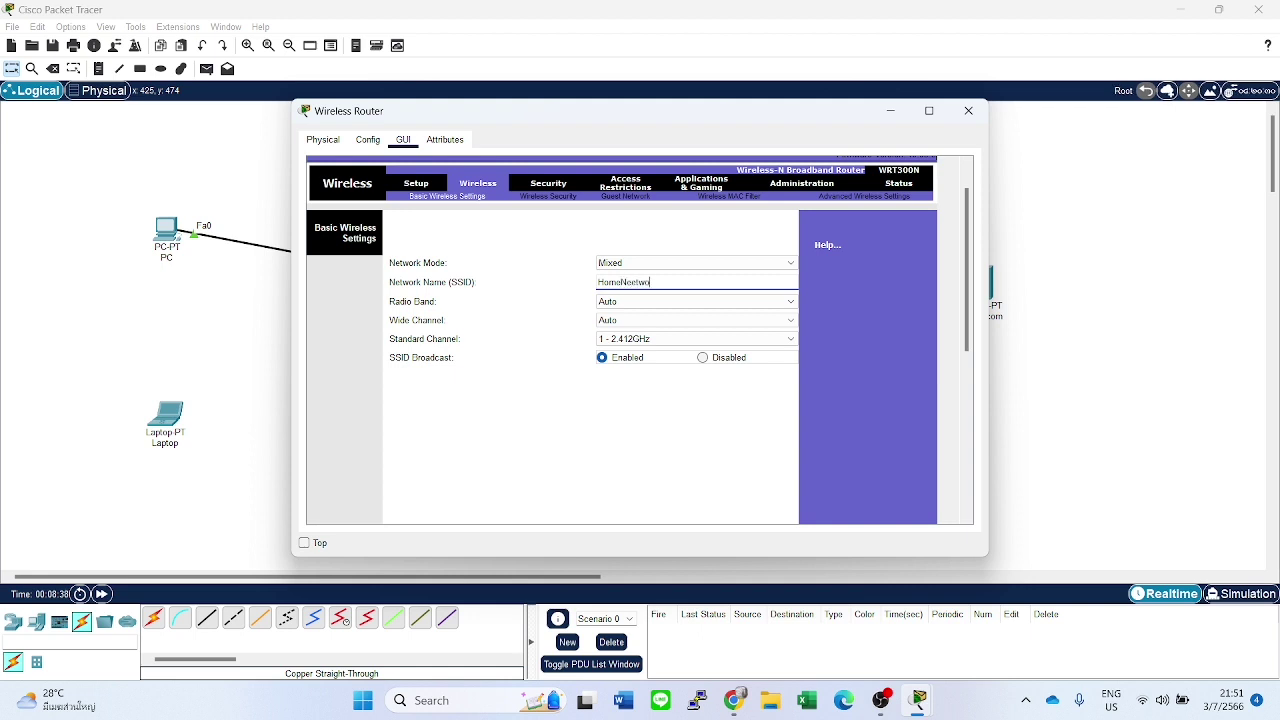
key(BackSpace)
key(BackSpace)
text(twork)
click(603, 357)
key(Tab)
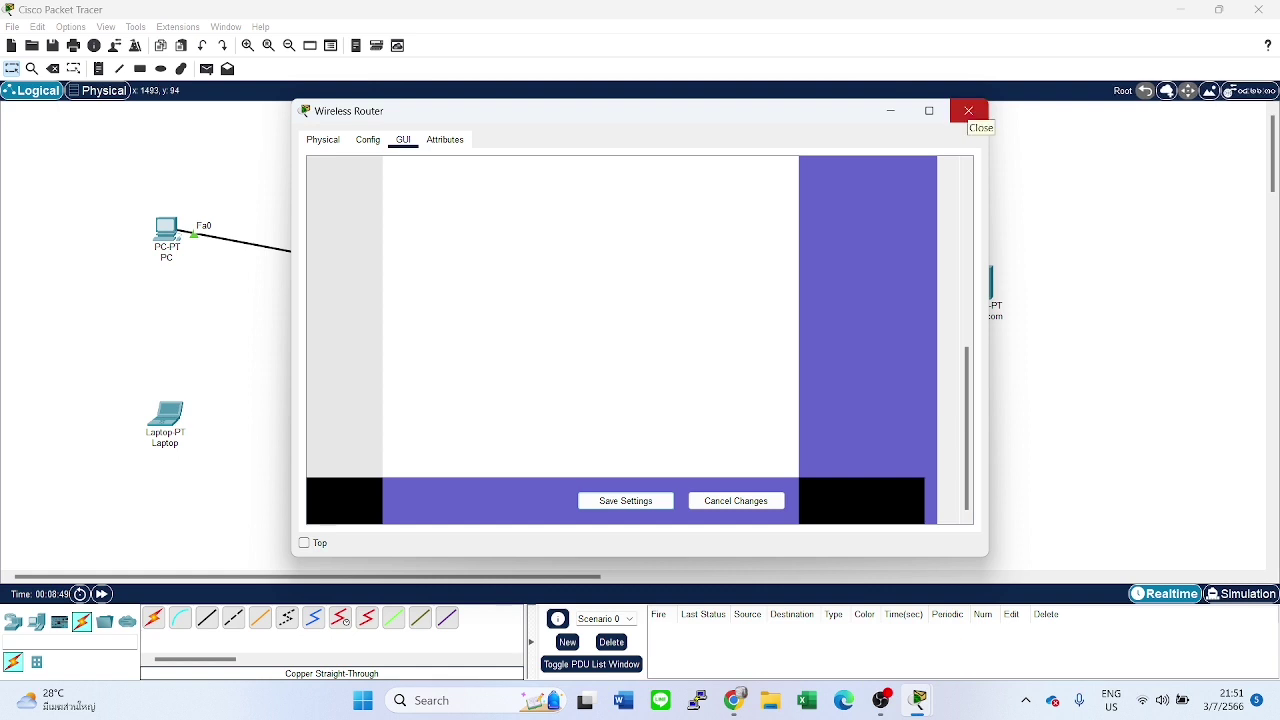
click(968, 111)
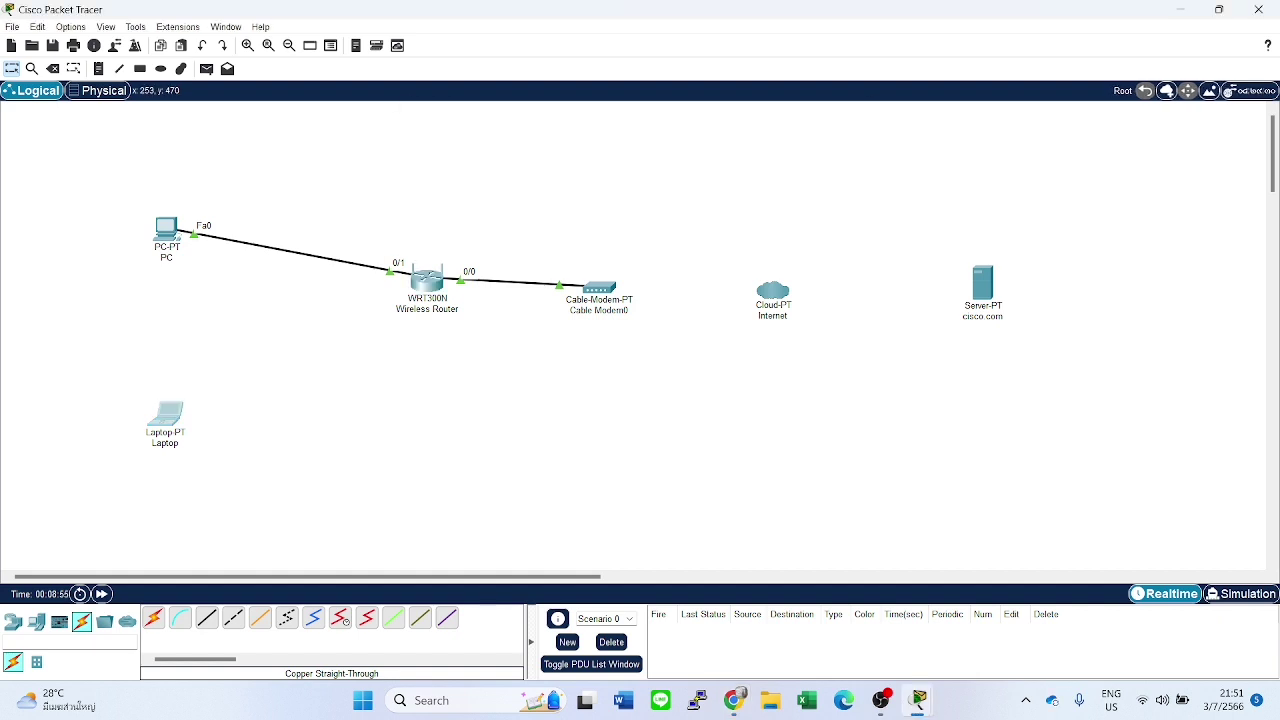
Replace the laptop's built-in Ethernet module with the WPC300N wireless module and power the laptop back on.
click(172, 413)
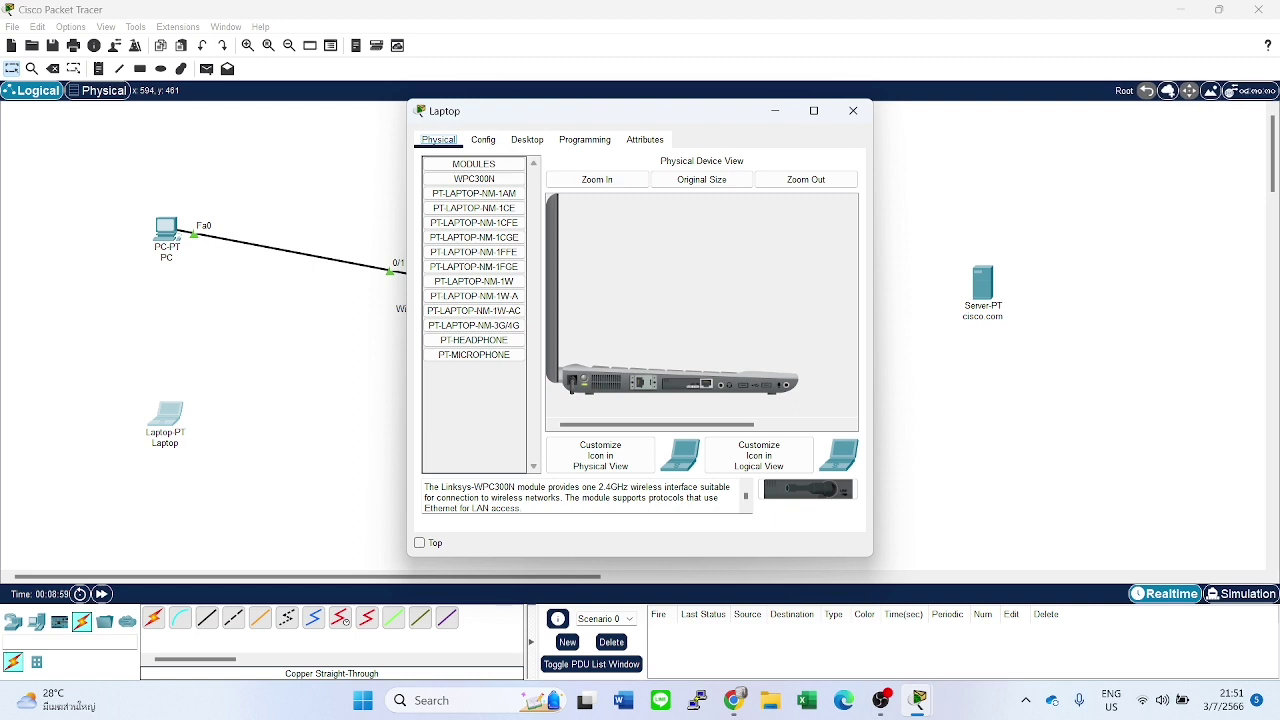
click(597, 179)
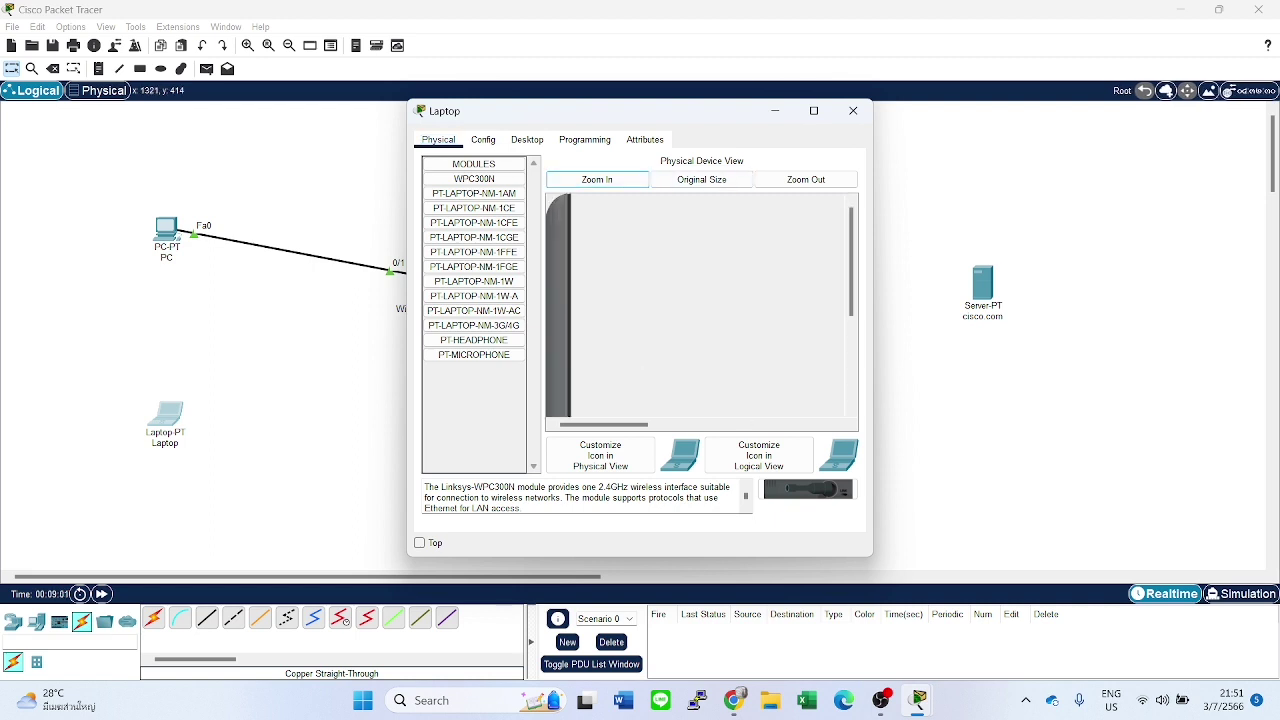
click(813, 110)
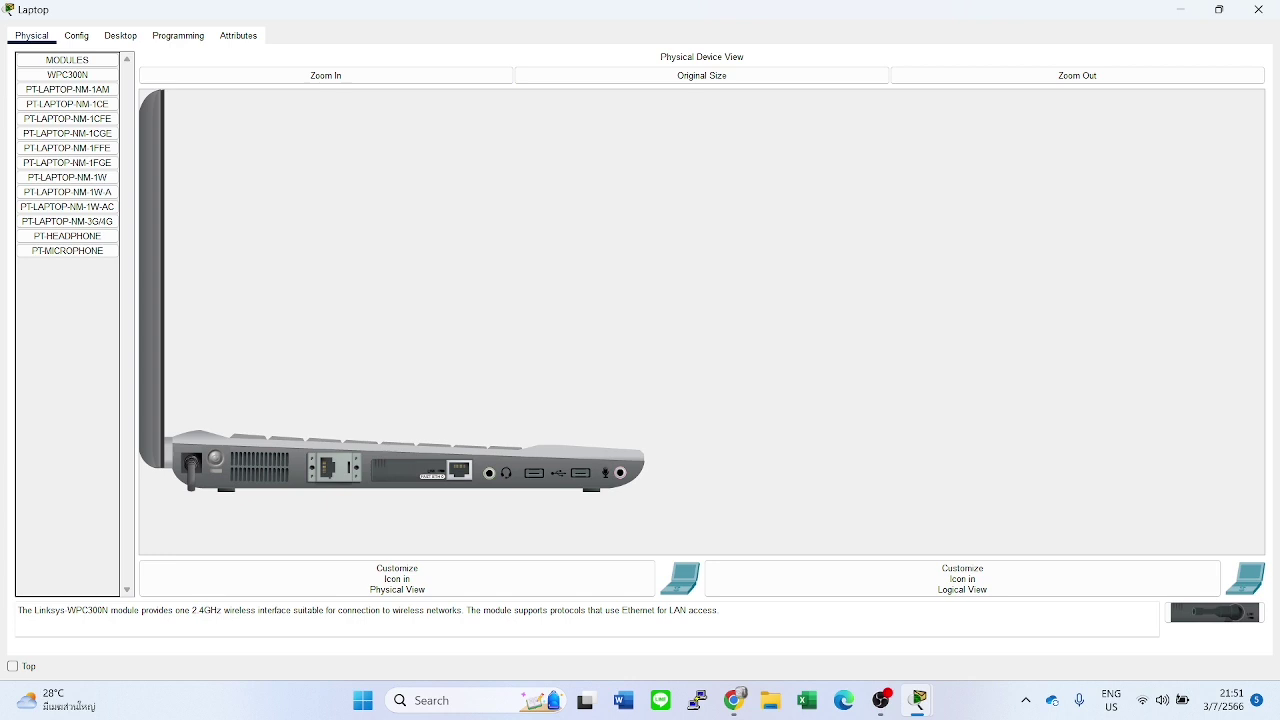
drag(422, 470, 67, 420)
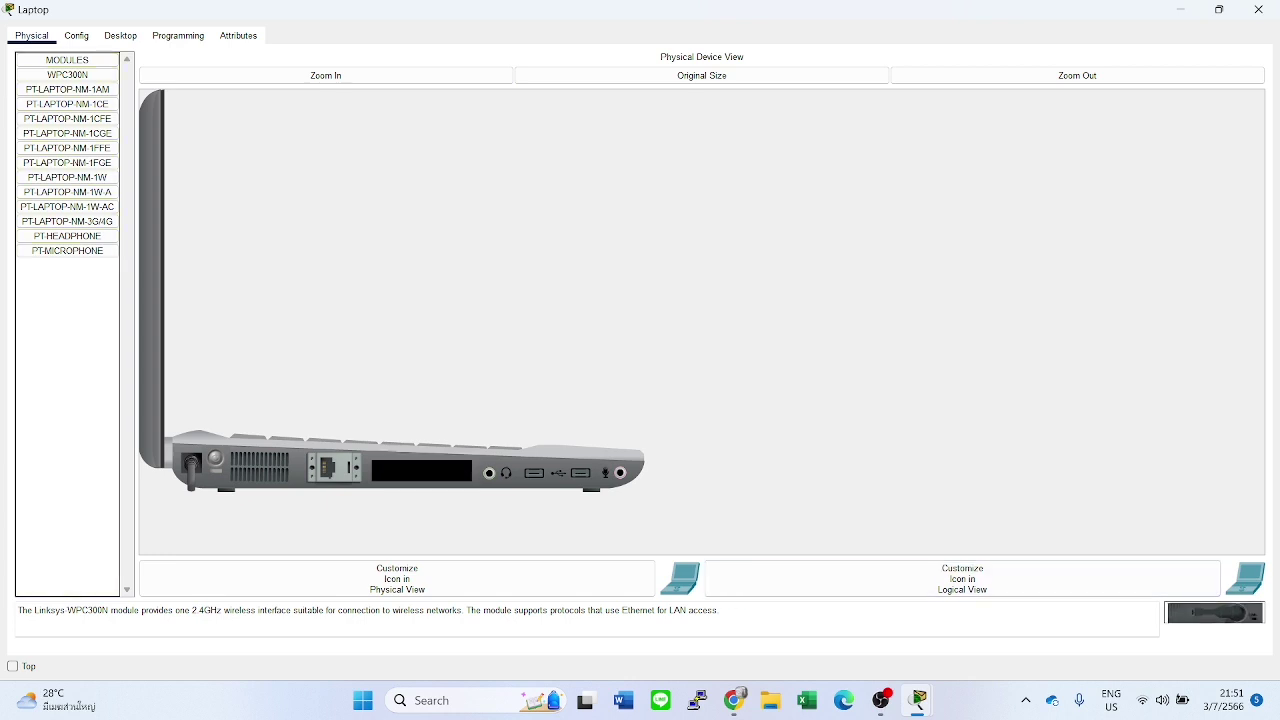
drag(1215, 613, 422, 470)
click(216, 459)
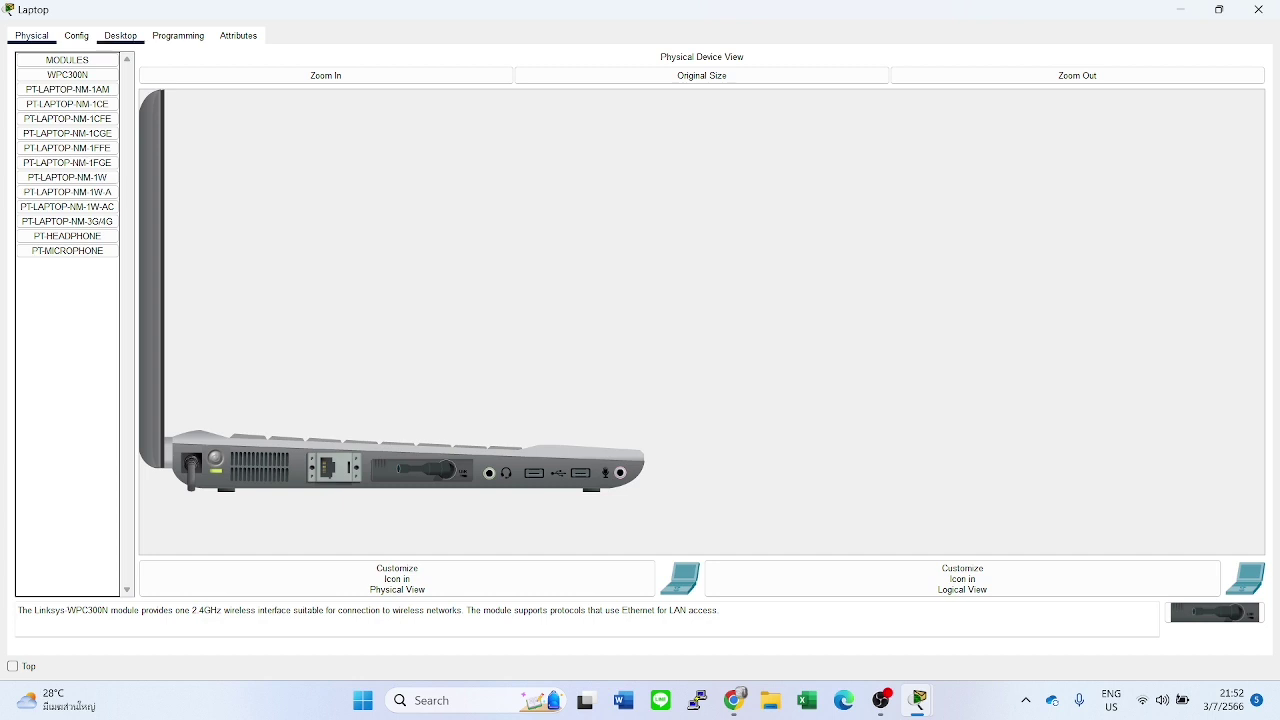
Connect the laptop to the HomeNetwork wireless network through PC Wireless and close the laptop's window.
click(121, 36)
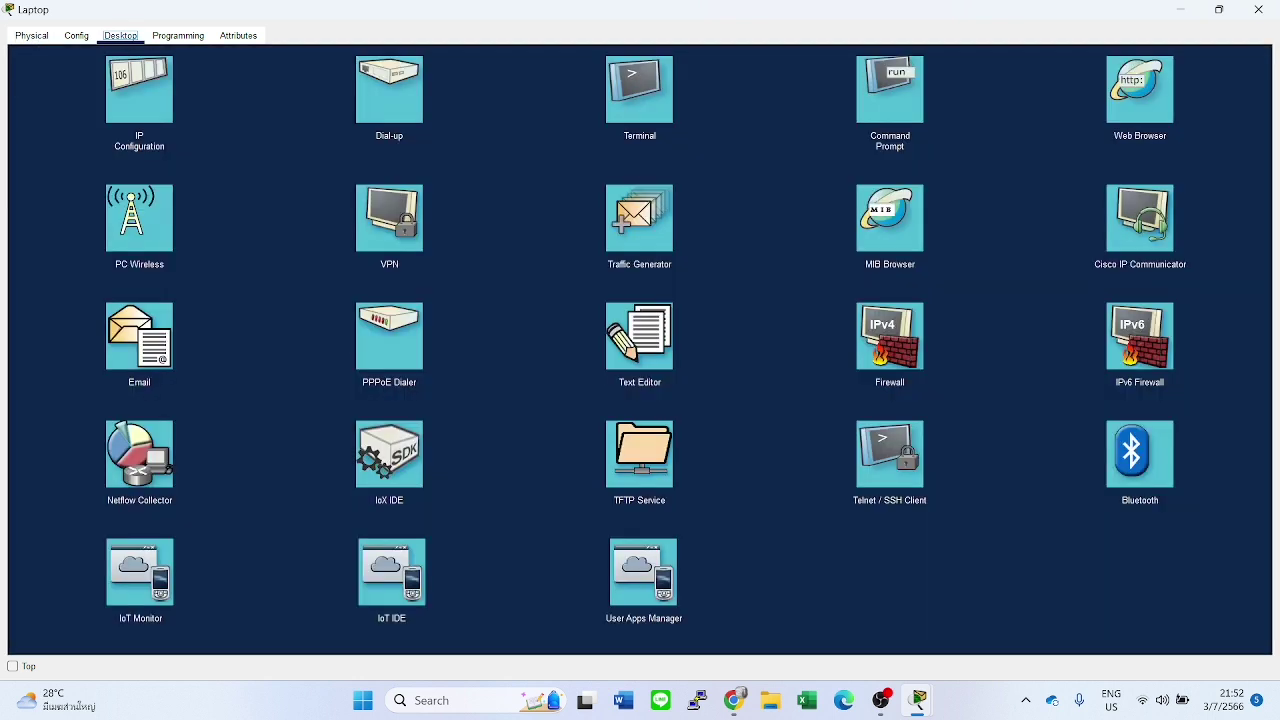
click(139, 218)
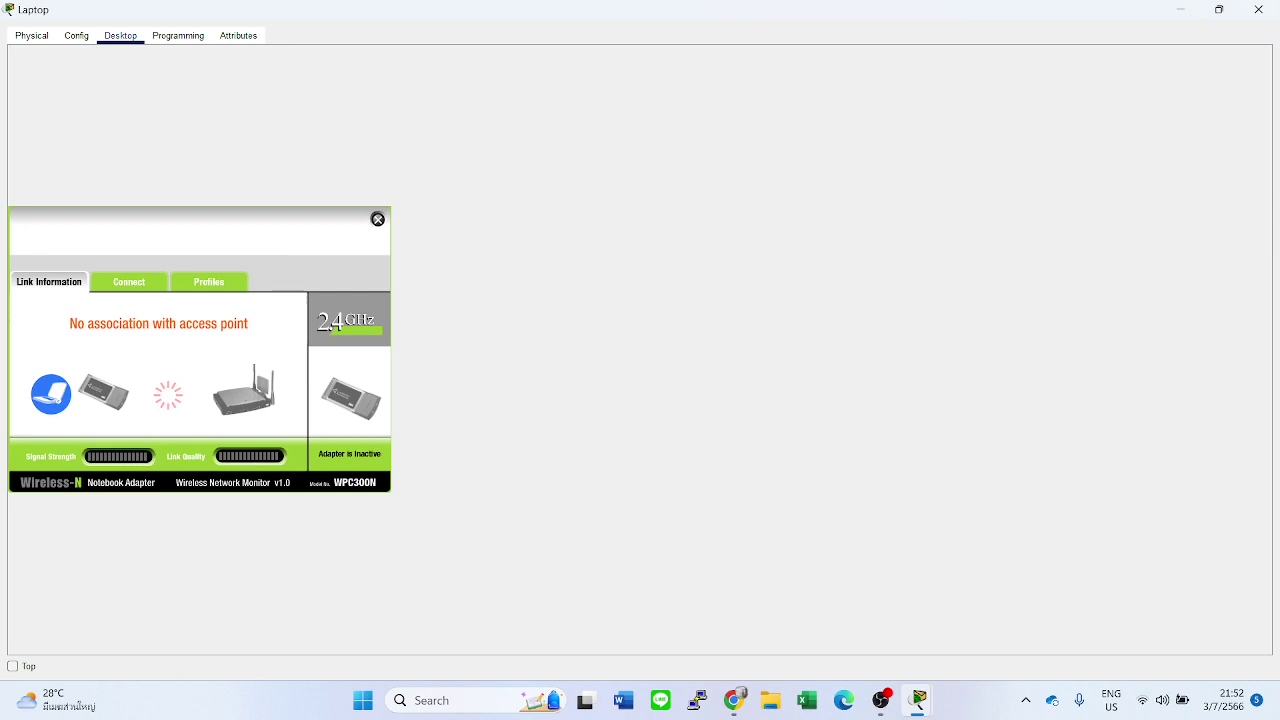
click(1219, 9)
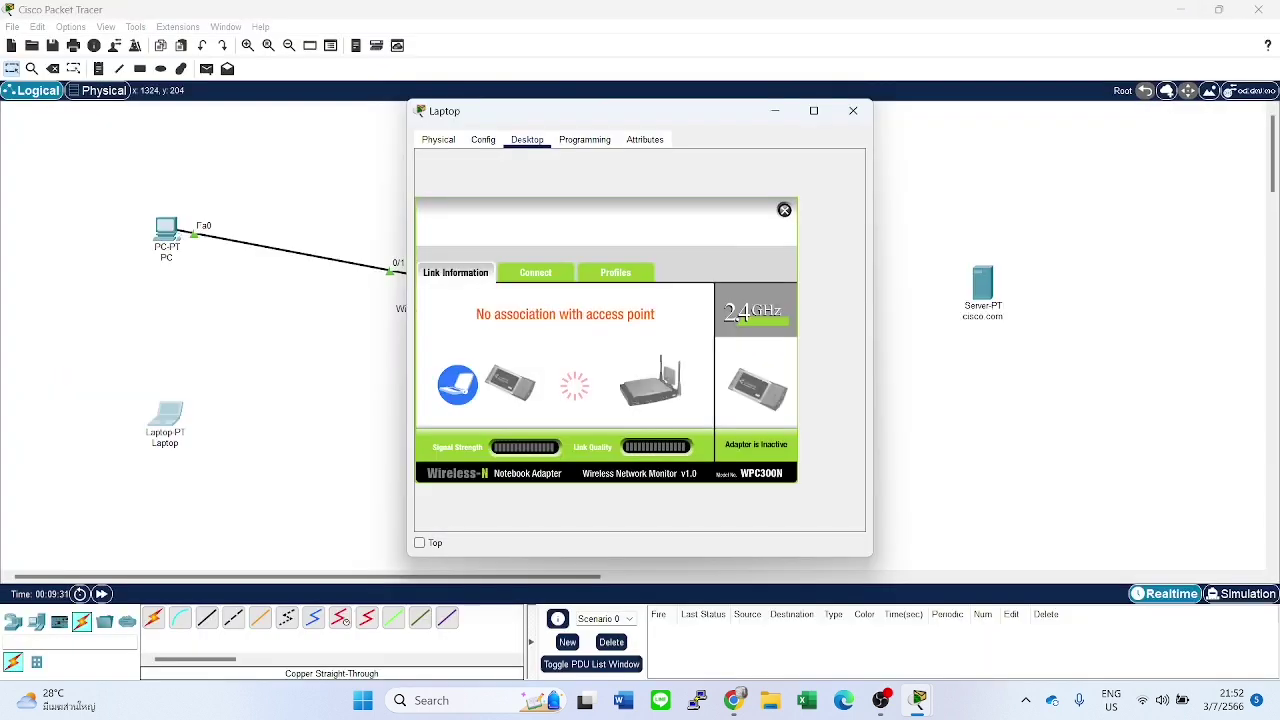
click(535, 272)
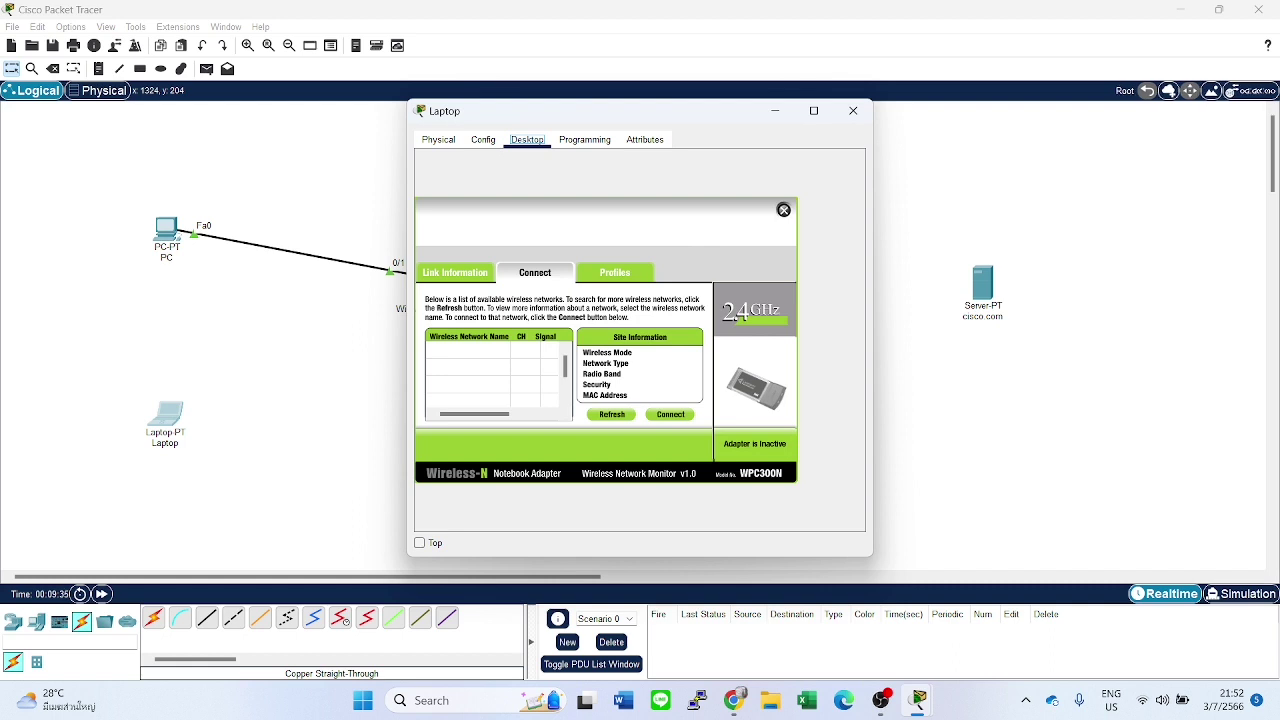
click(612, 414)
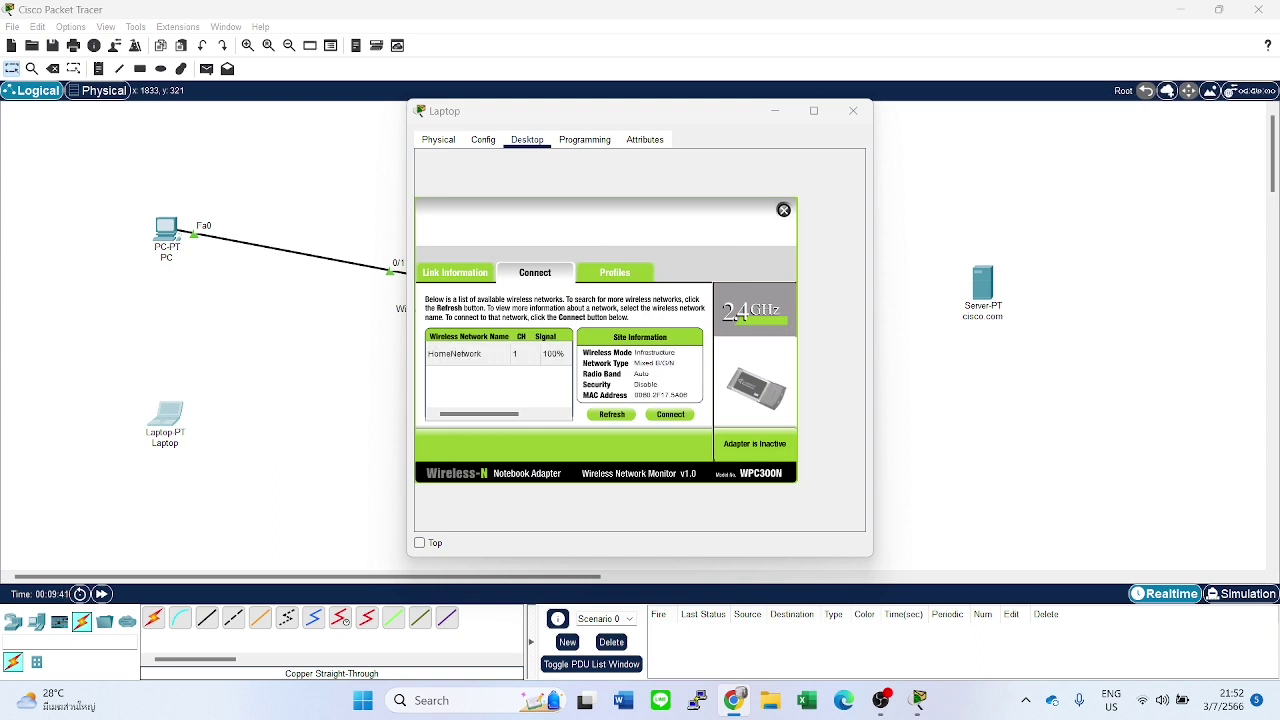
click(468, 354)
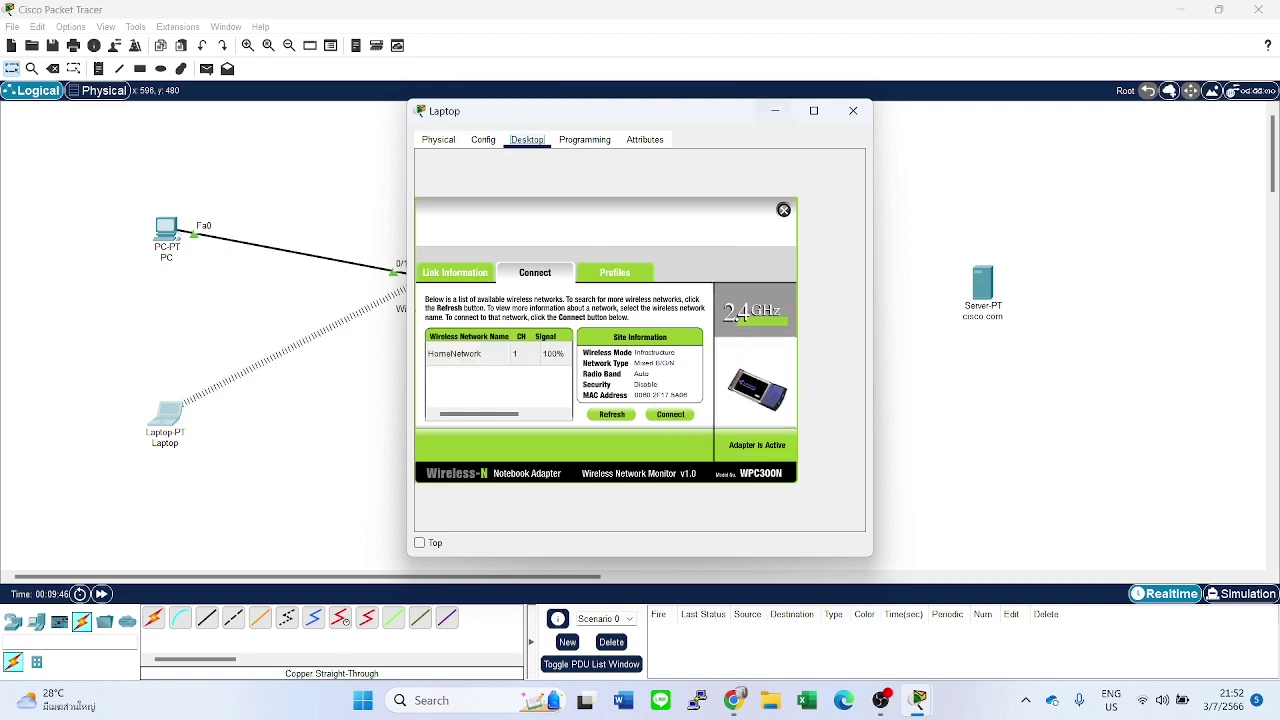
drag(600, 111, 826, 97)
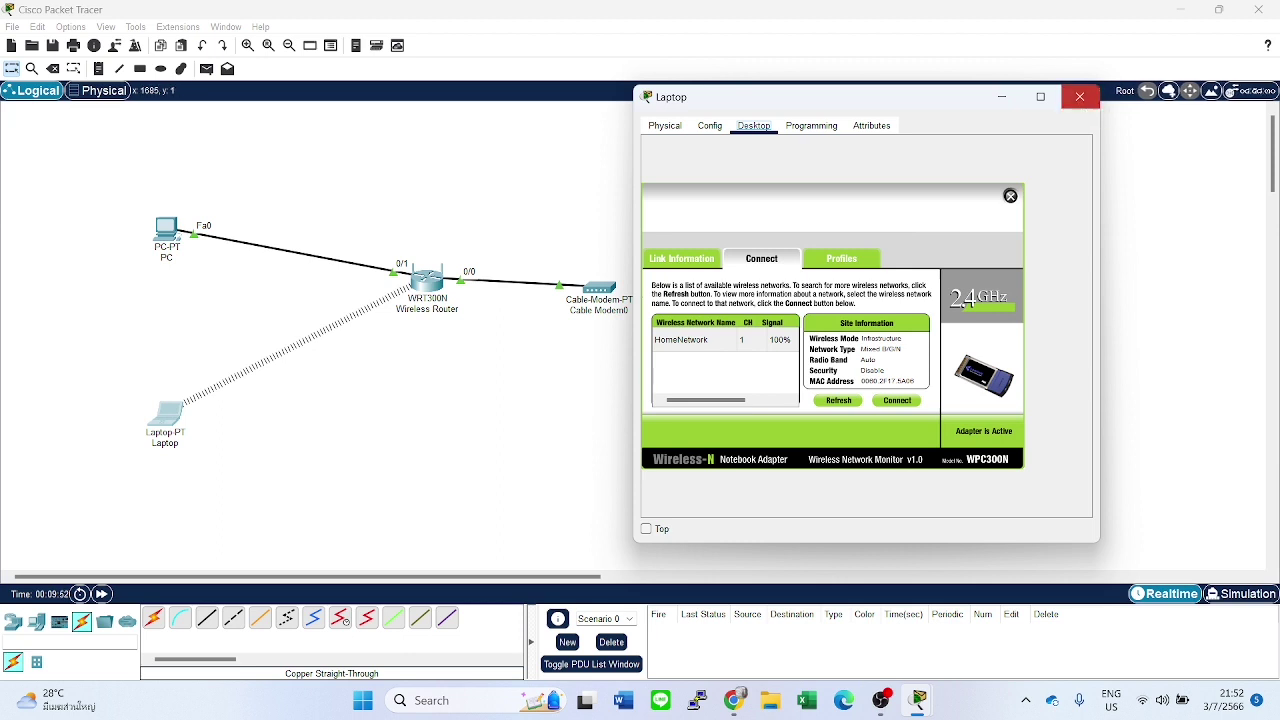
click(1080, 96)
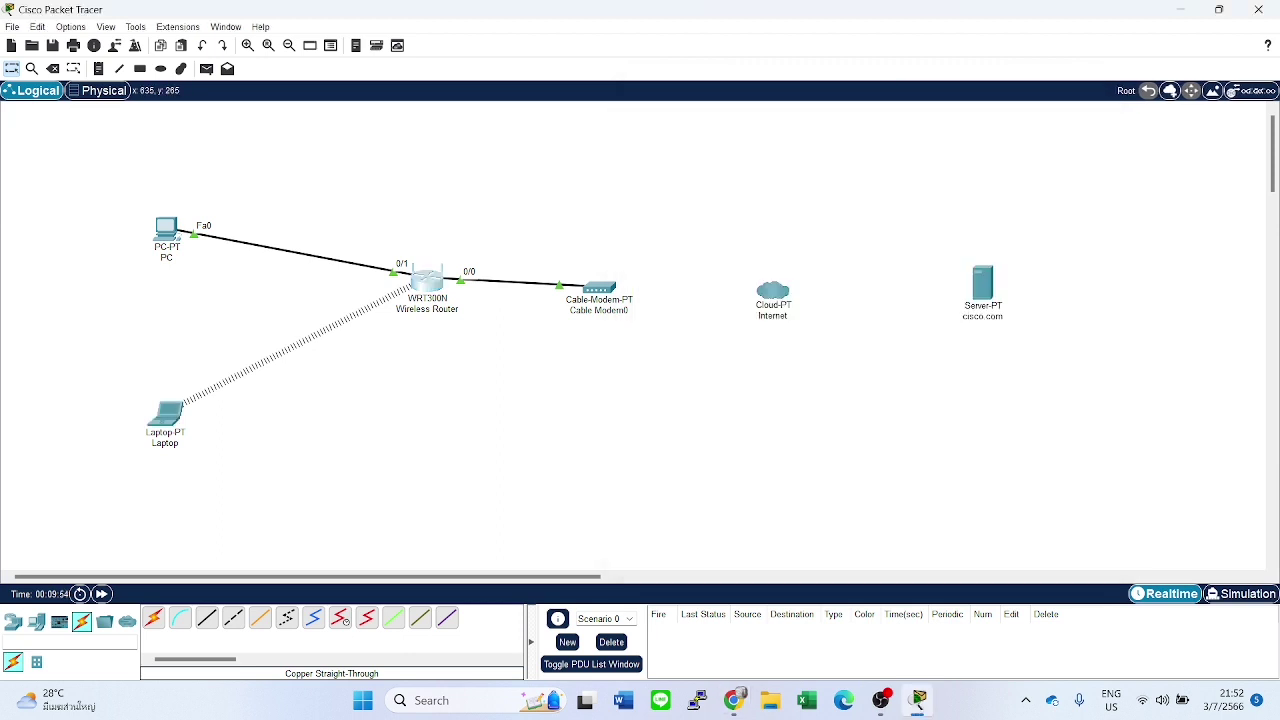
Review the wireless router's IP address, DHCP range and static DNS settings.
click(427, 281)
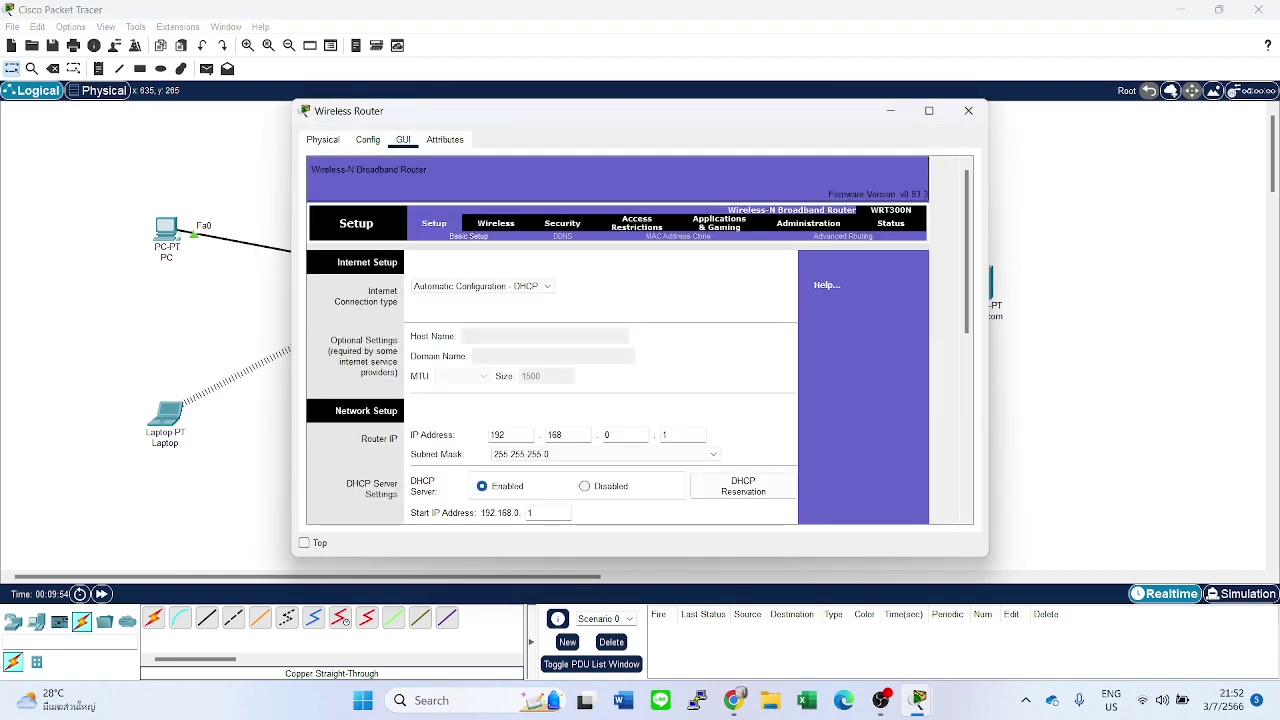
drag(570, 115, 909, 63)
scroll(683, 281, down, 5)
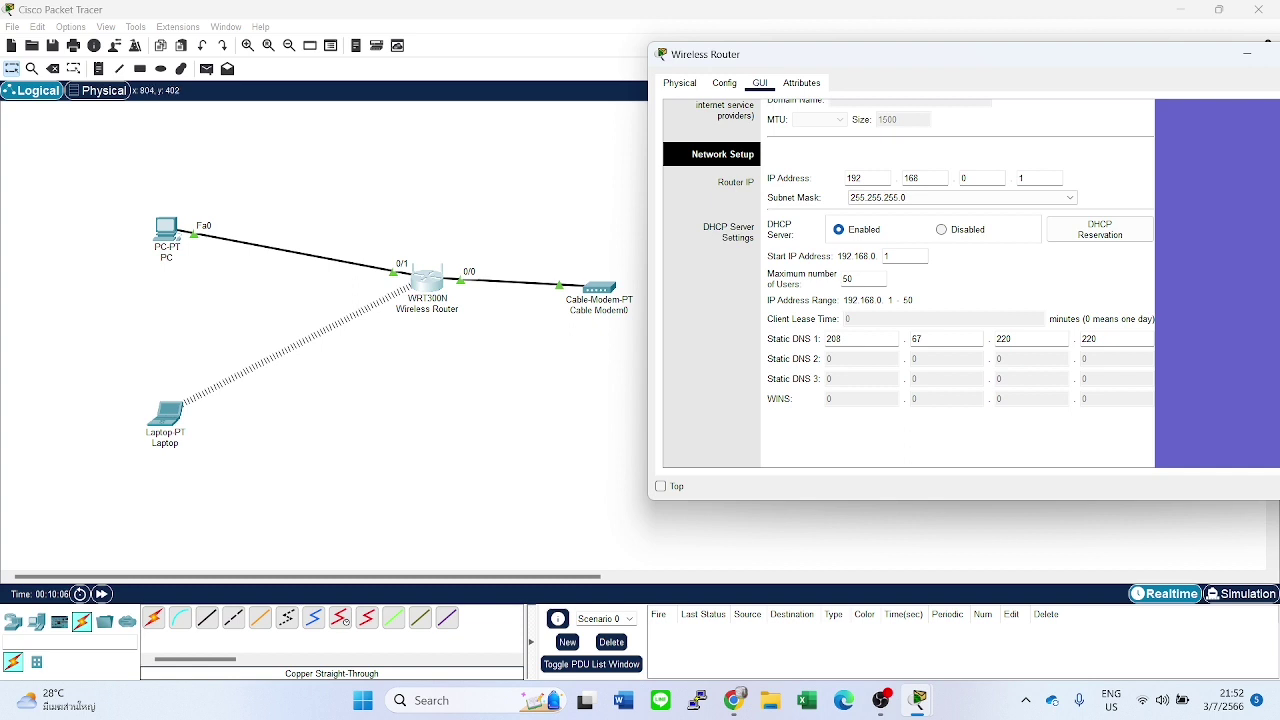
click(597, 432)
Run ipconfig in the laptop's Command Prompt to check its wireless IPv4 address, and close the laptop's window.
click(172, 410)
drag(166, 412, 175, 406)
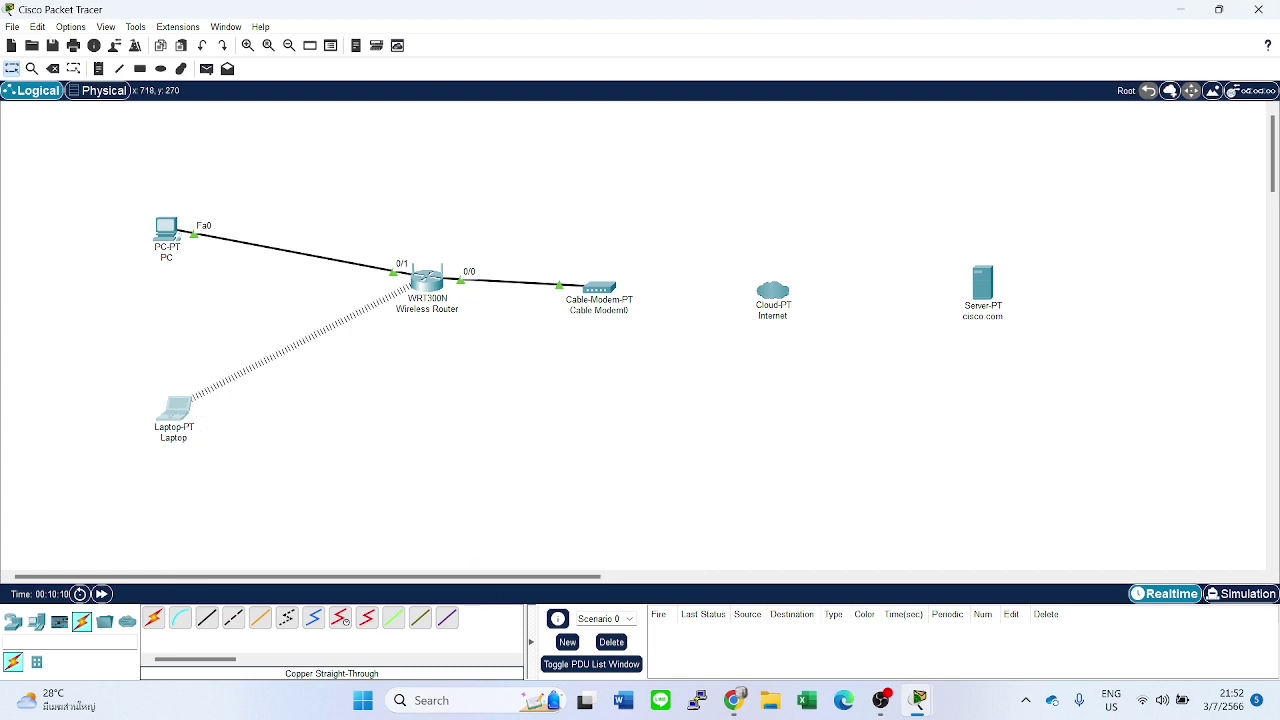
click(174, 407)
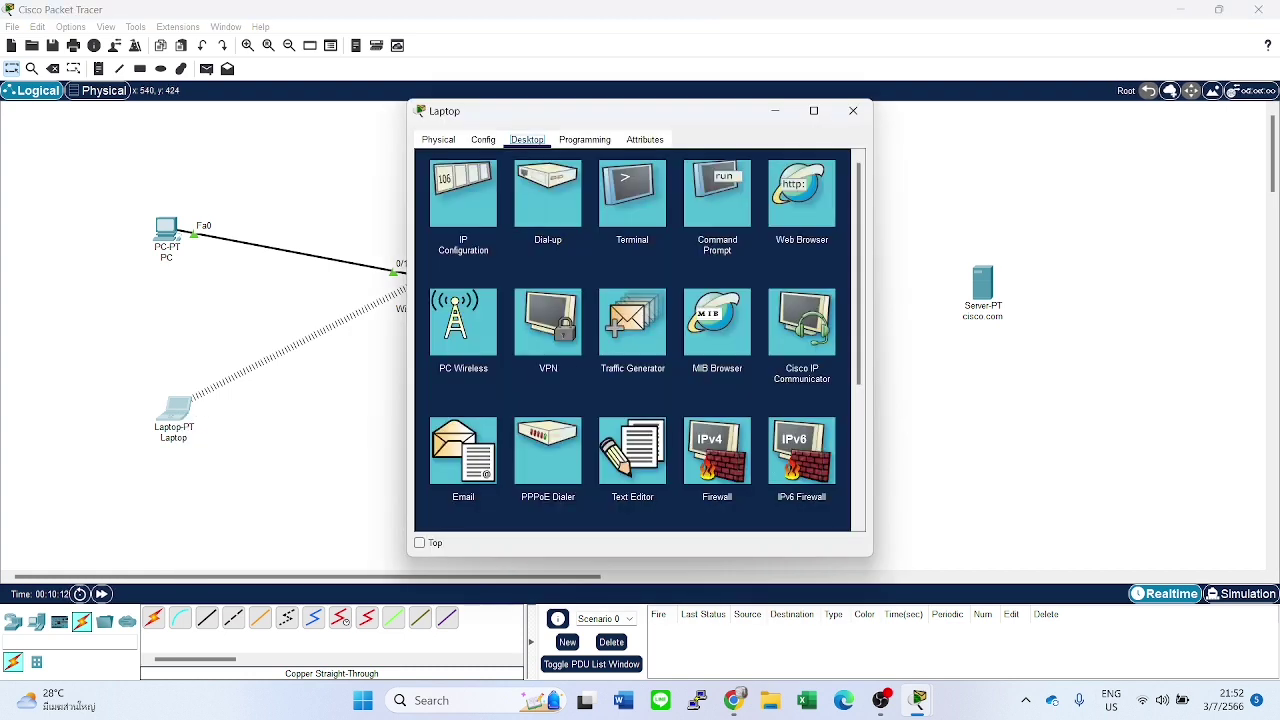
click(717, 193)
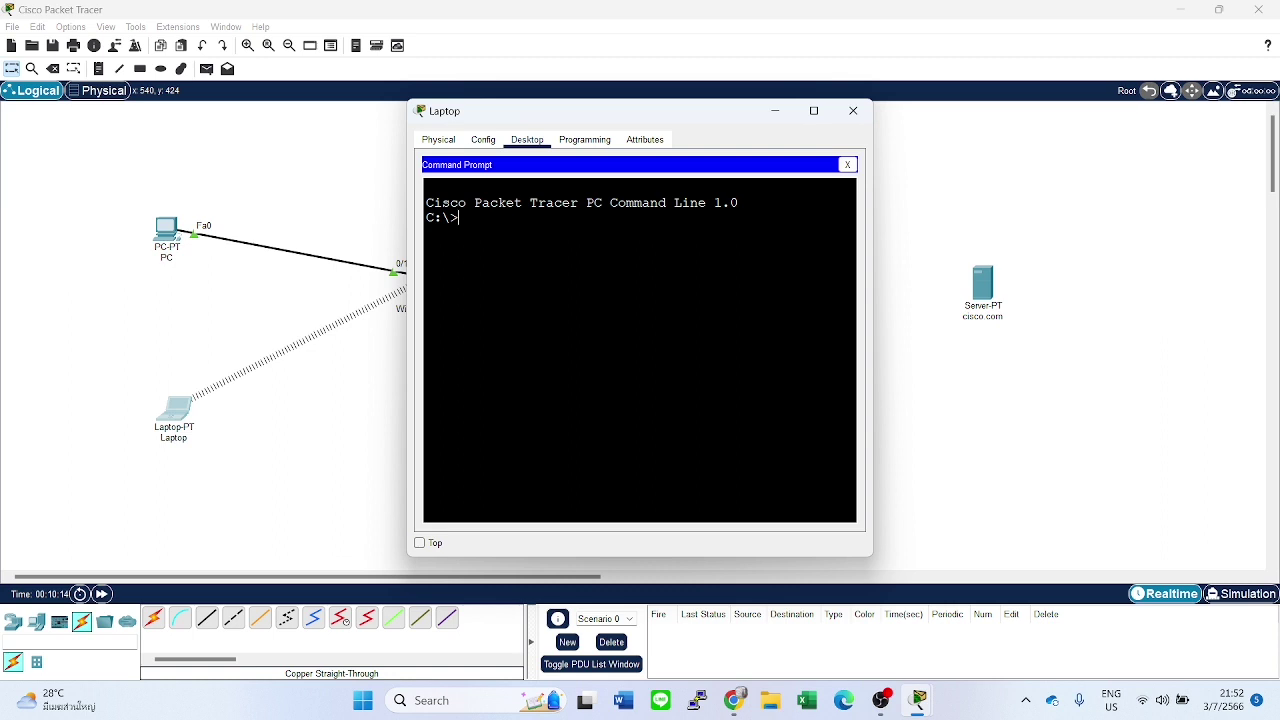
text(ipconfig)
key(Return)
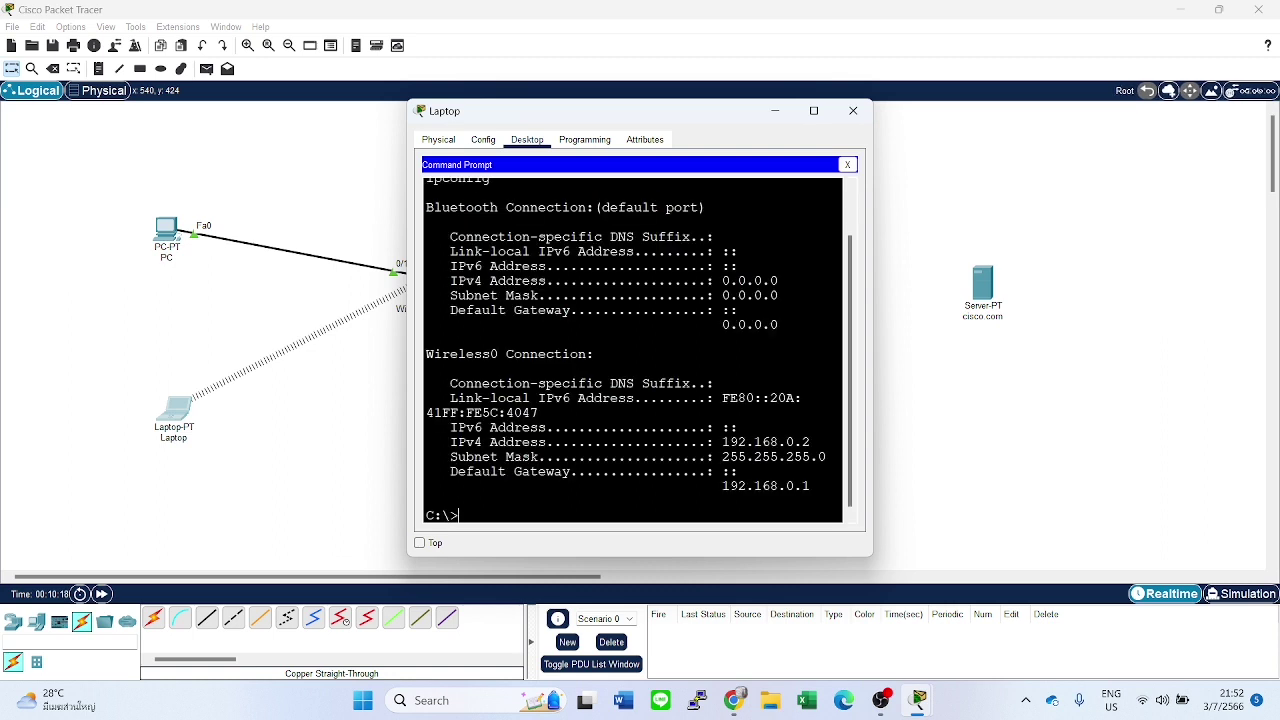
drag(716, 442, 811, 442)
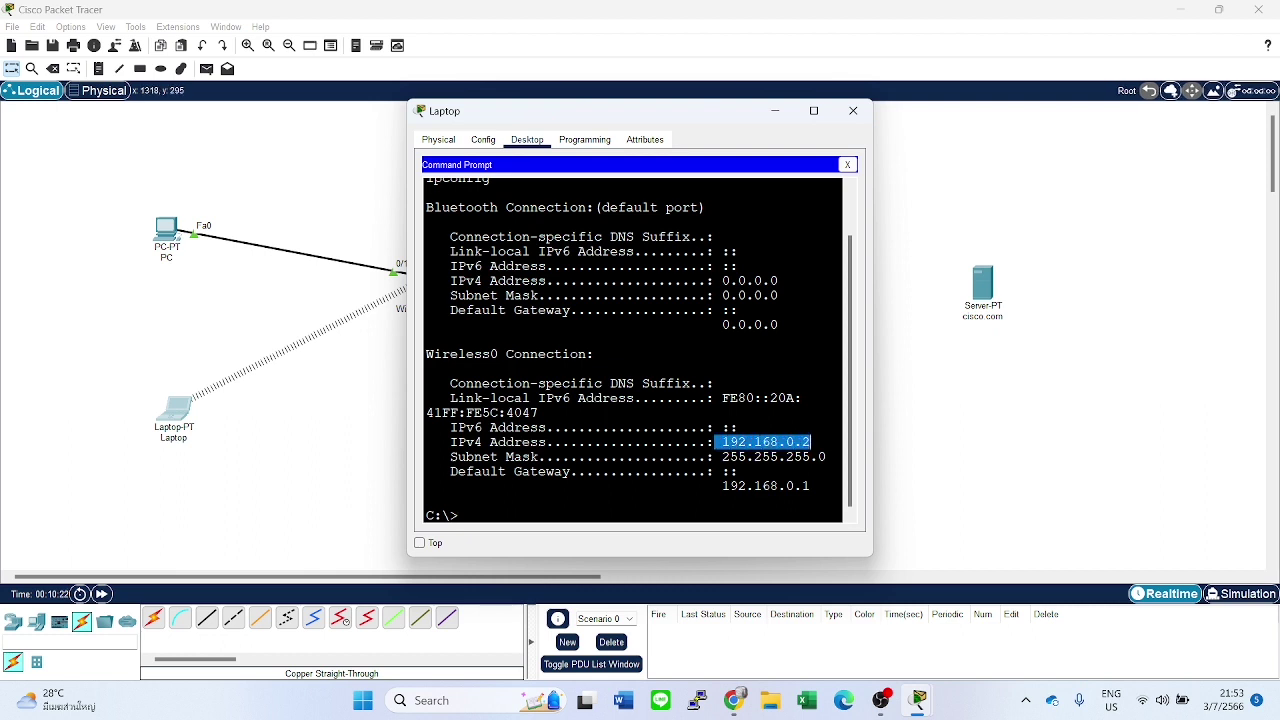
drag(872, 330, 986, 330)
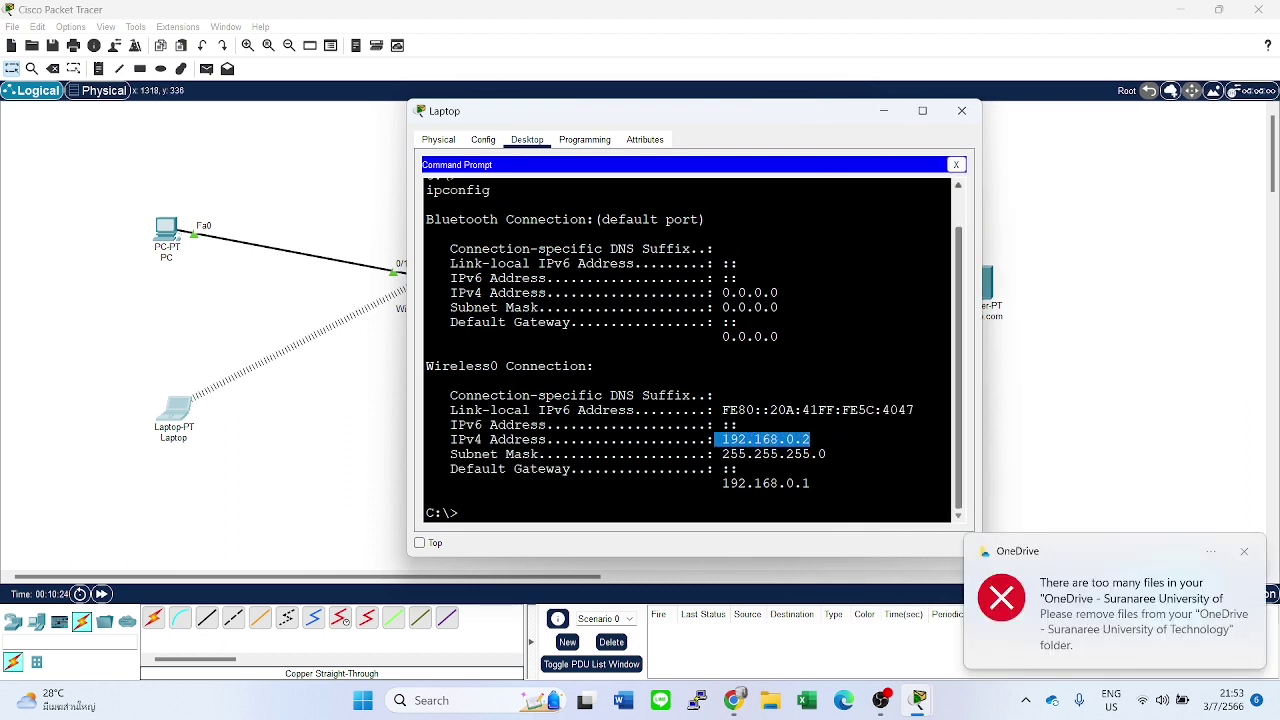
click(949, 110)
key(alt+Tab)
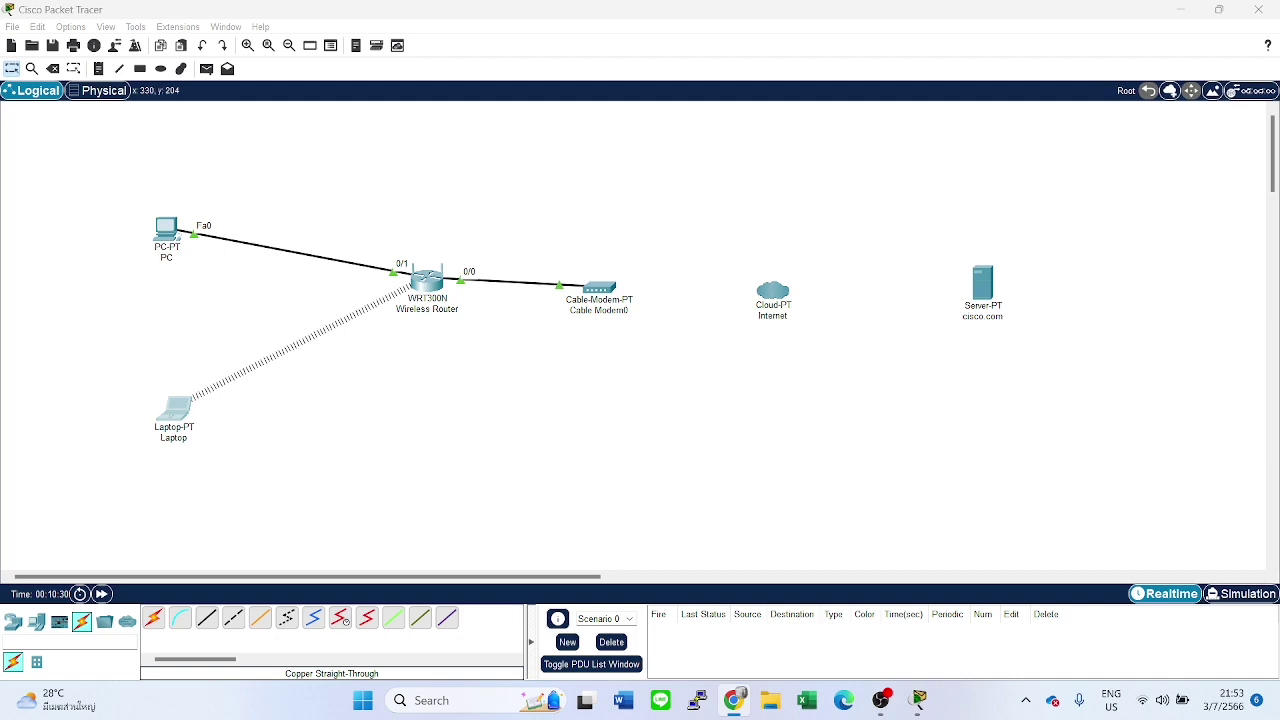
Set the PC's FastEthernet0 IPv4 configuration to DHCP and close the PC's window.
click(168, 228)
click(166, 232)
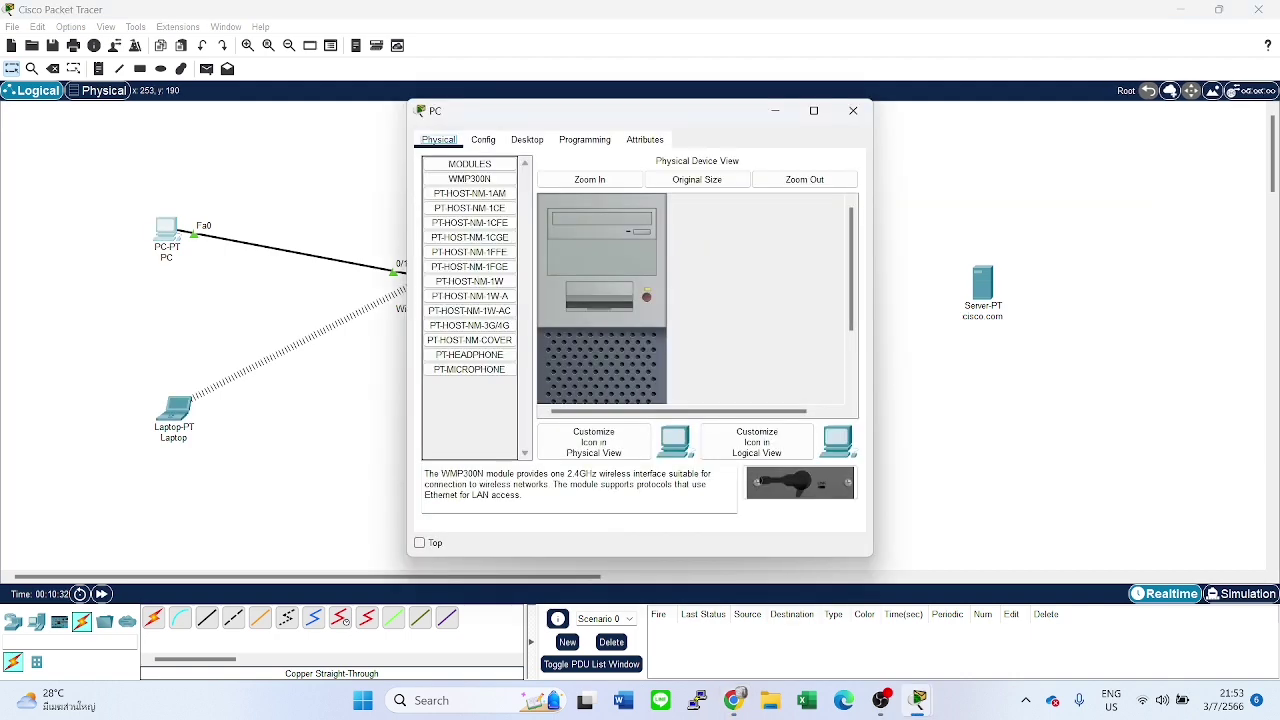
click(527, 139)
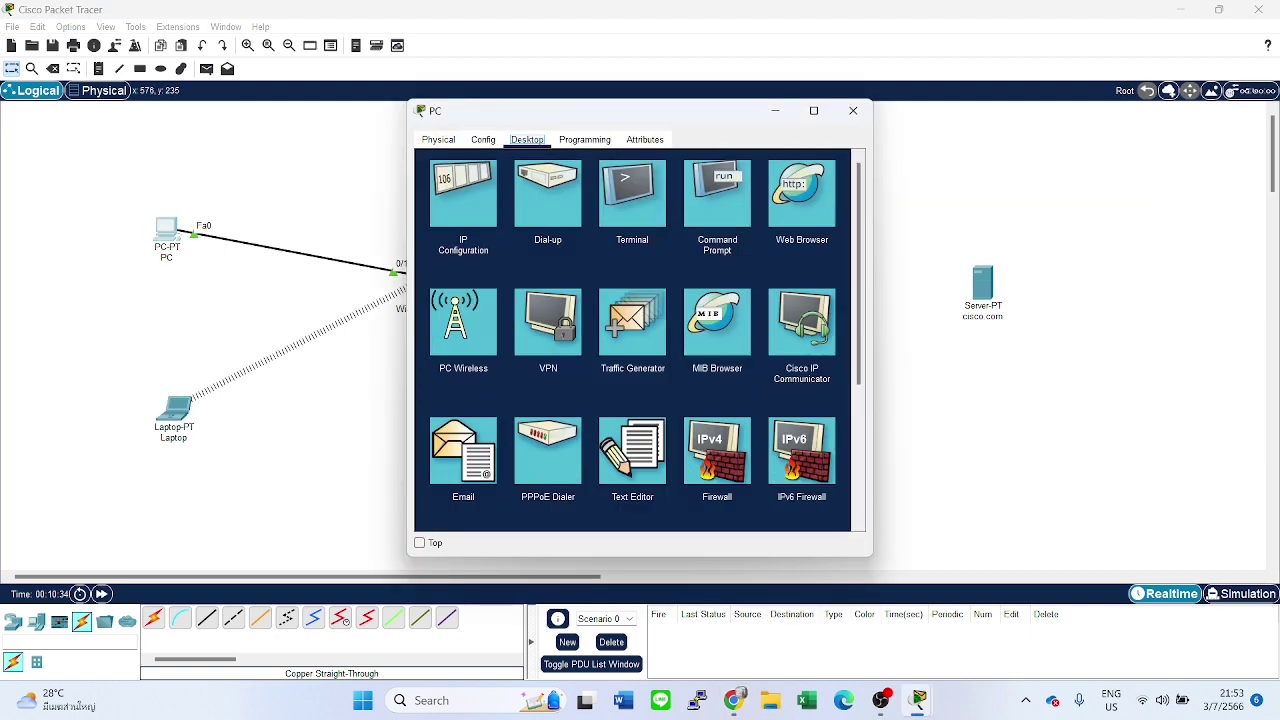
click(463, 195)
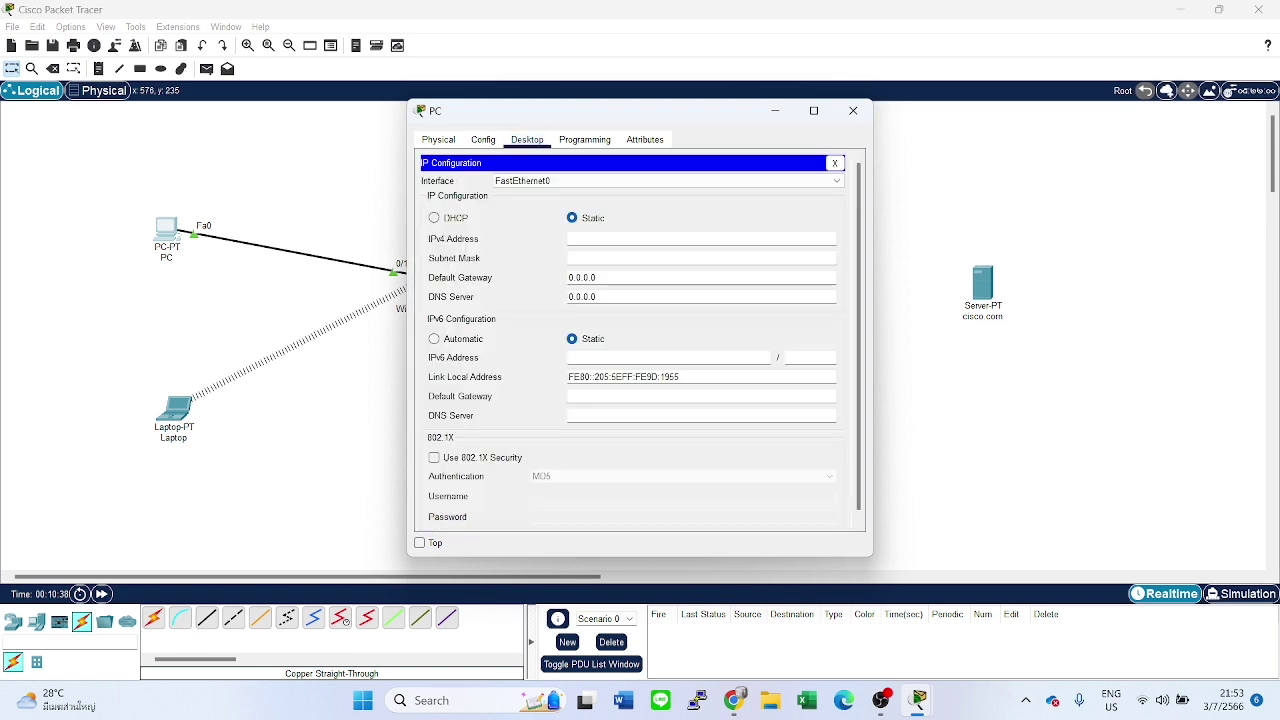
click(434, 217)
drag(572, 118, 704, 97)
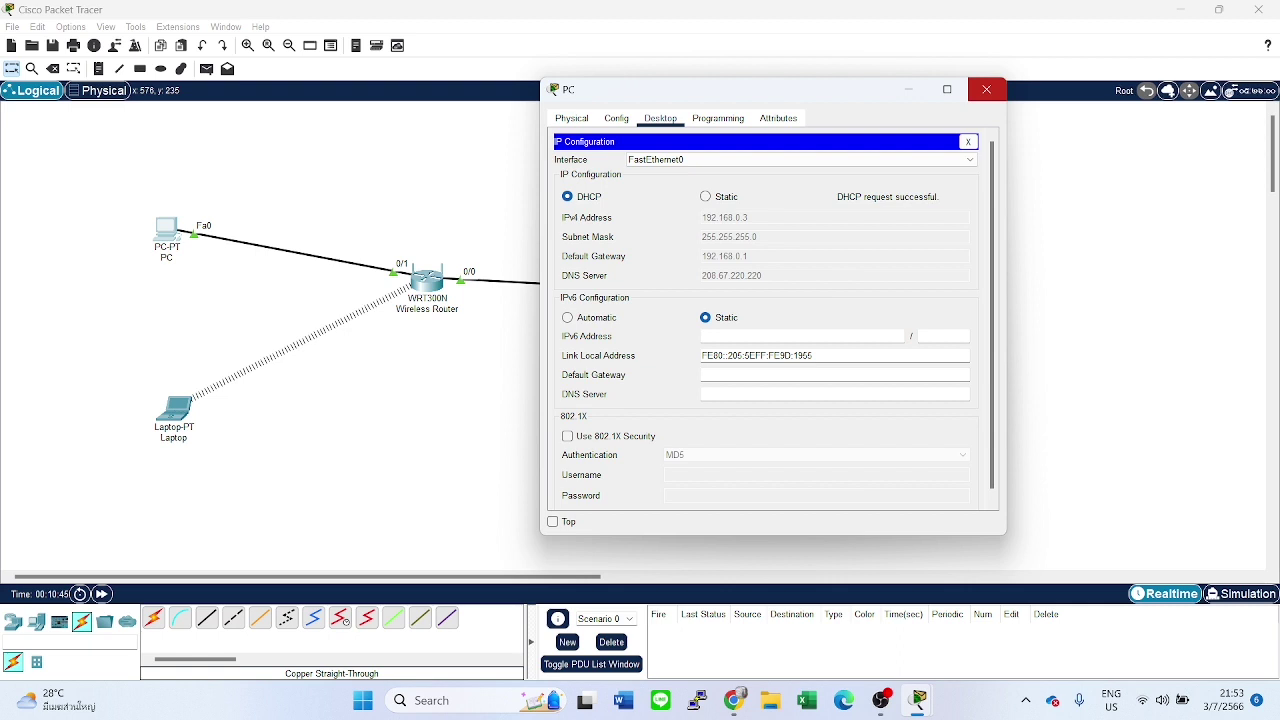
click(986, 89)
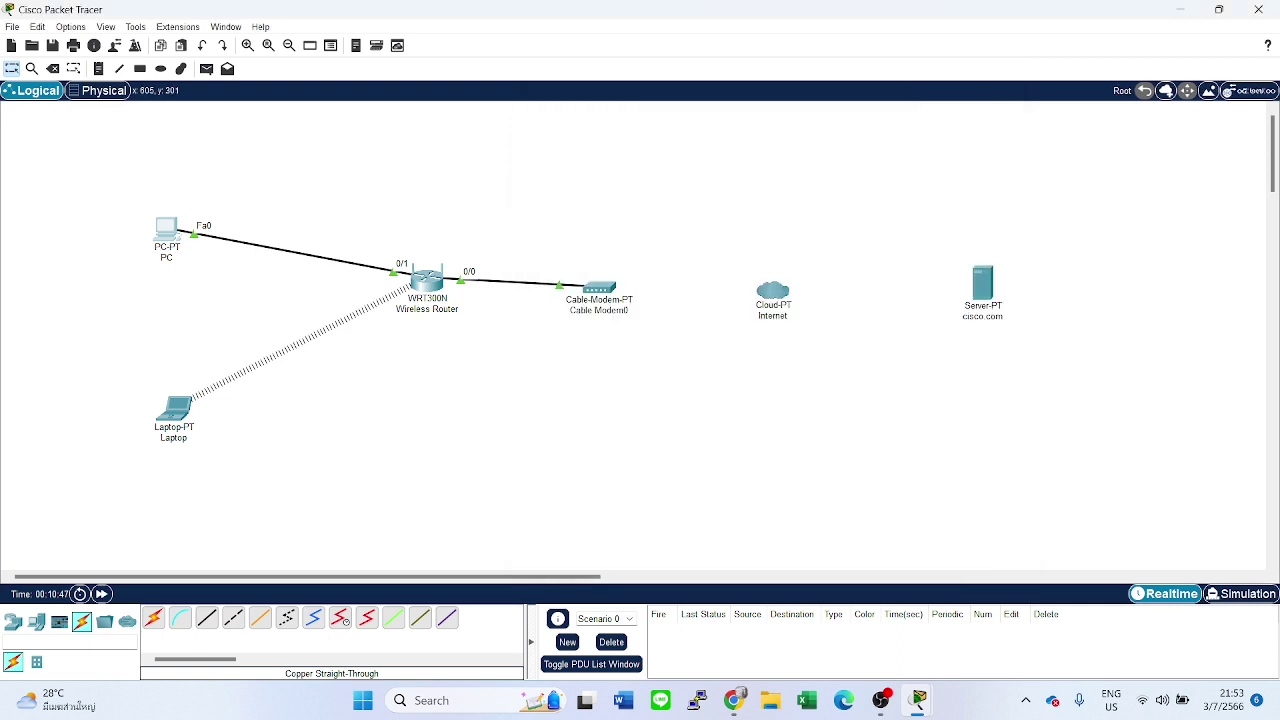
Run ipconfig in the PC's Command Prompt to check its IPv4 address, subnet mask and gateway, and close the PC's window.
click(166, 233)
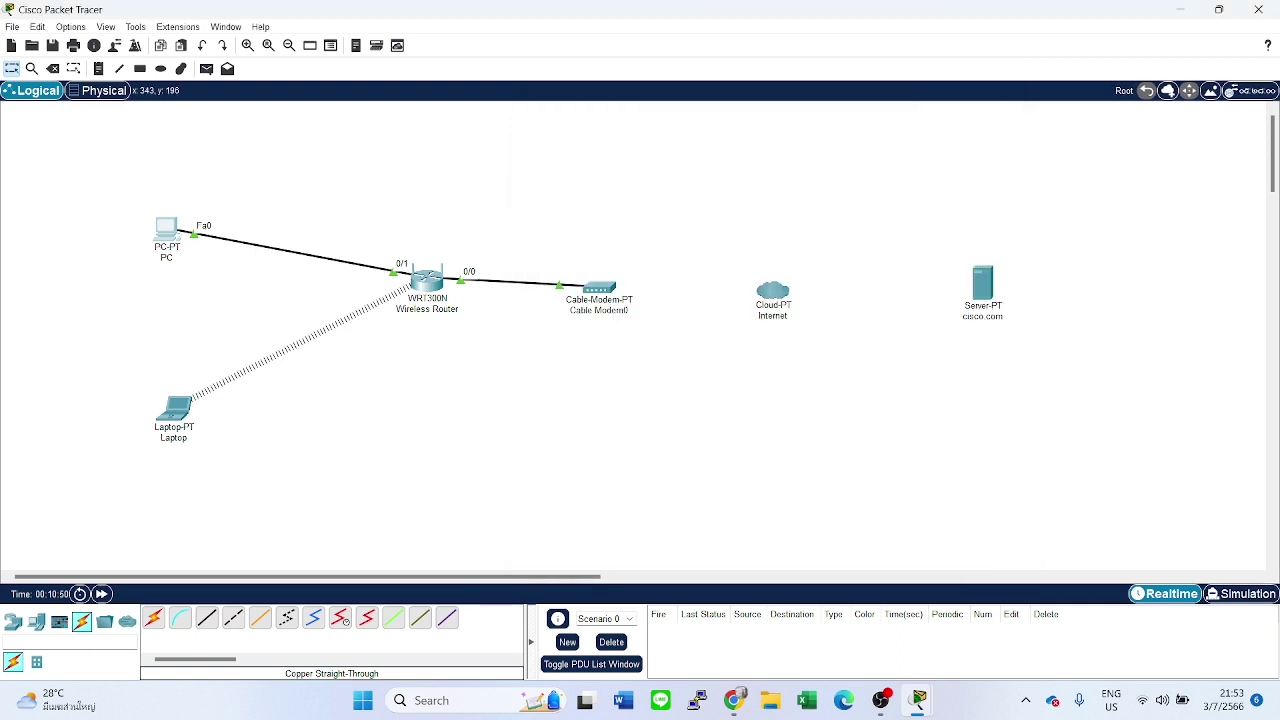
click(717, 195)
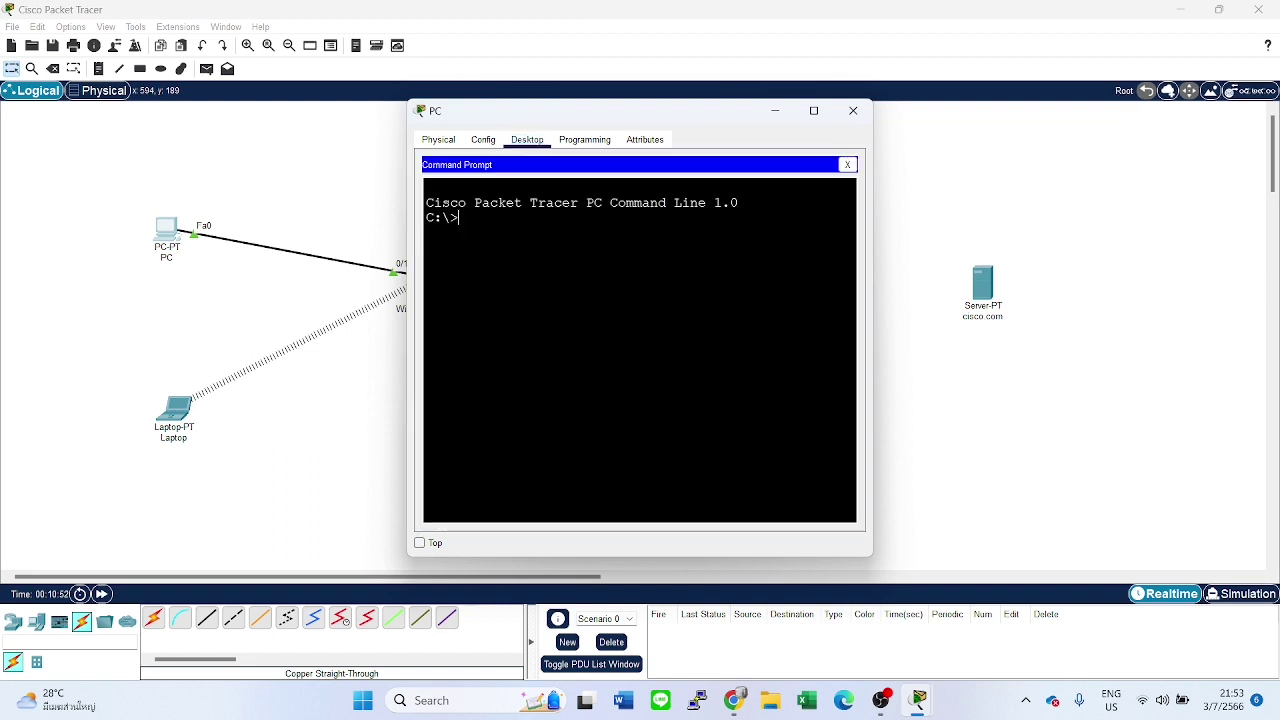
text(ipconfig)
key(Return)
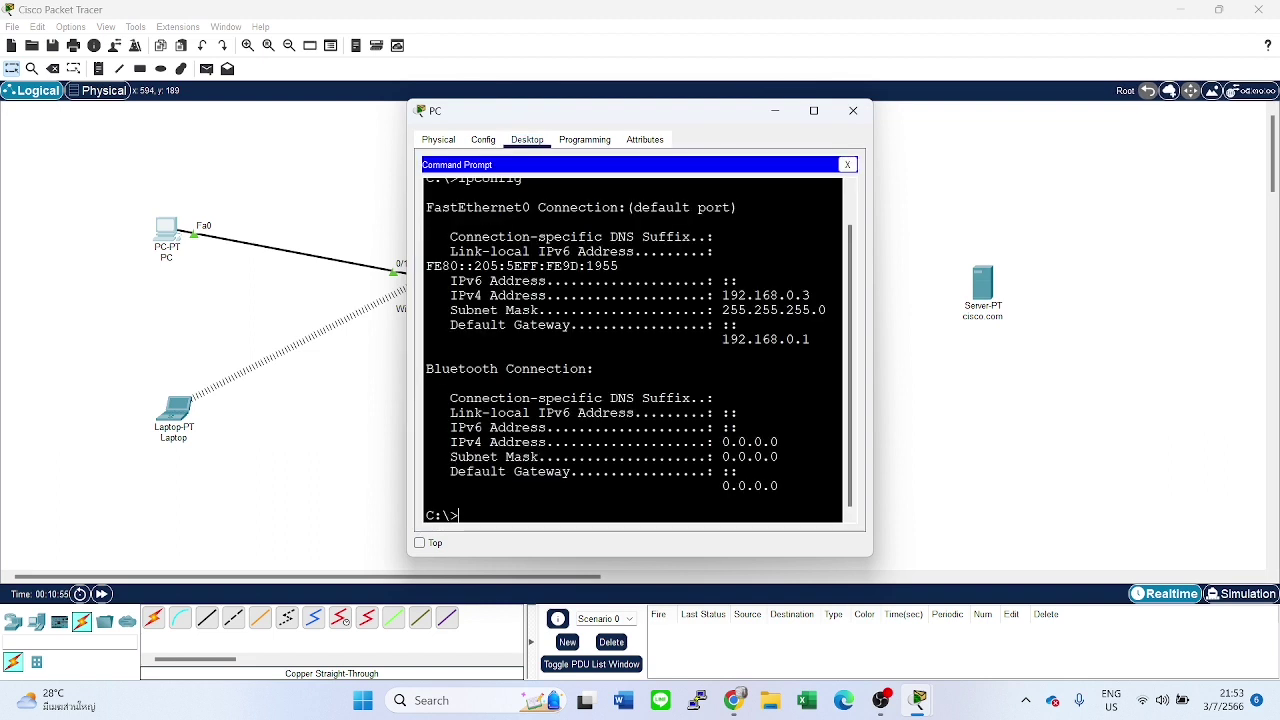
drag(811, 295, 738, 325)
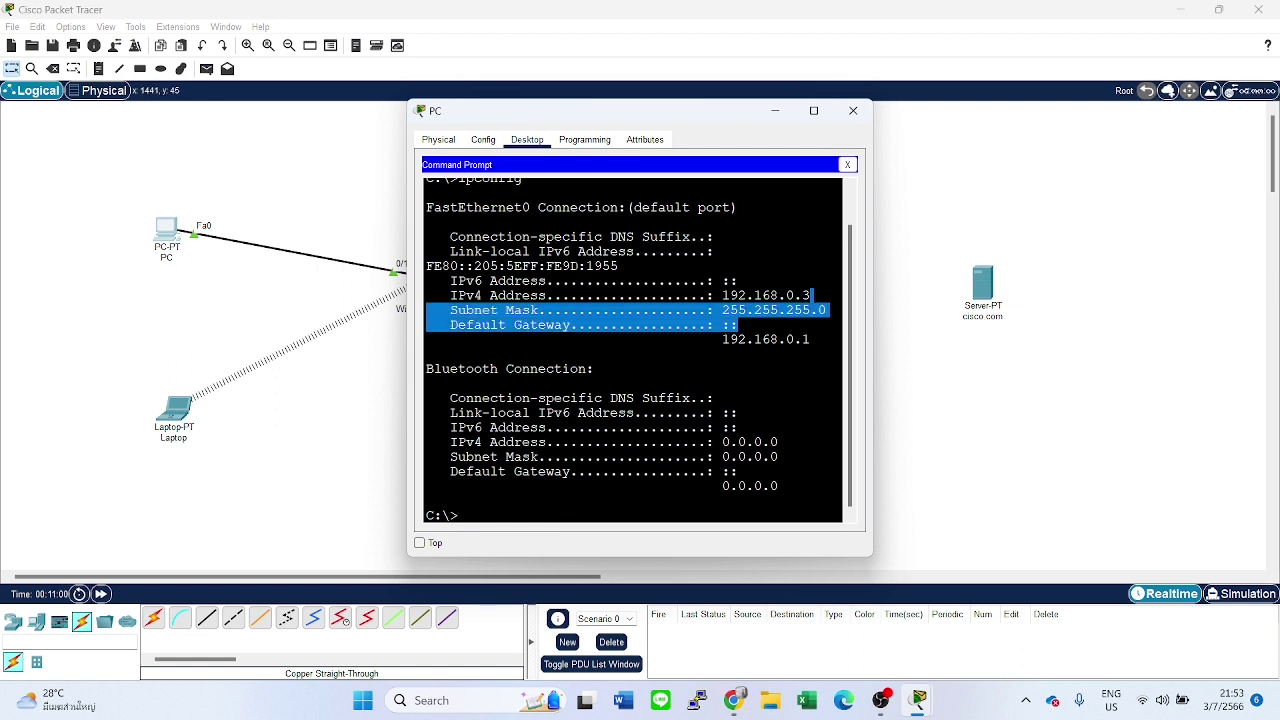
click(853, 110)
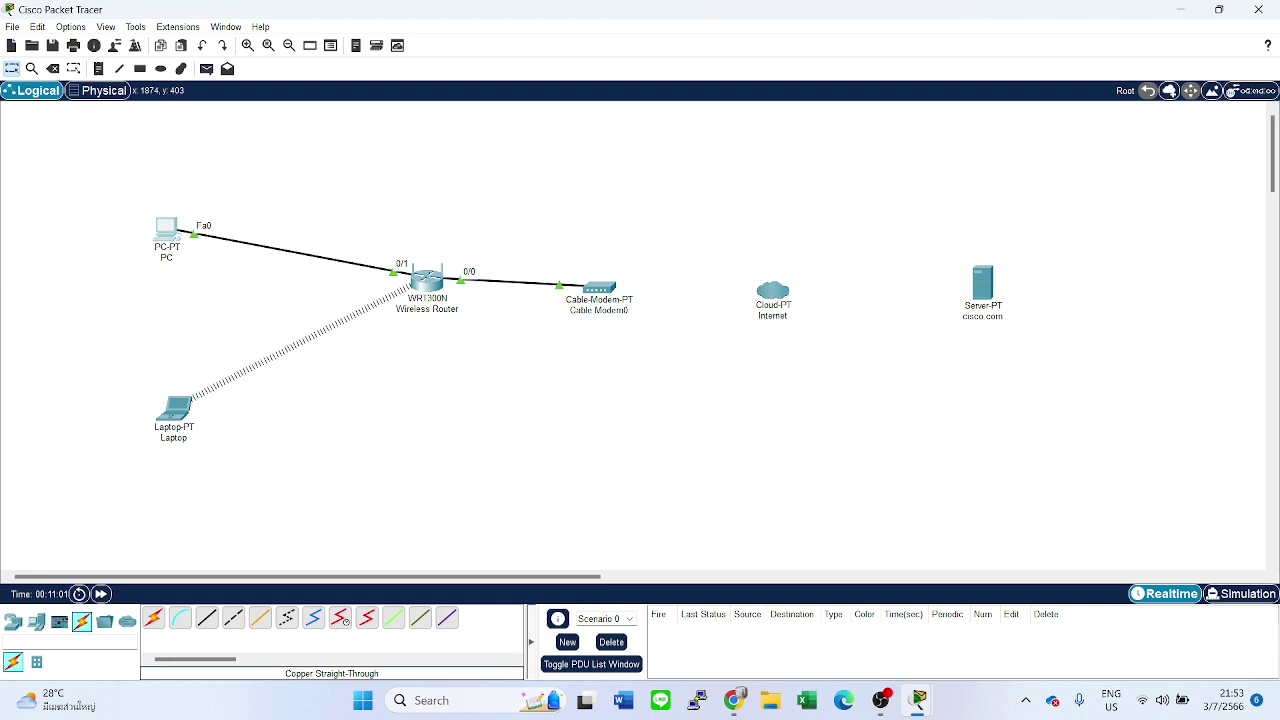
Connect Port 0 of the cable modem to the Internet cloud's Coaxial7 port with a coaxial cable.
key(alt+Tab)
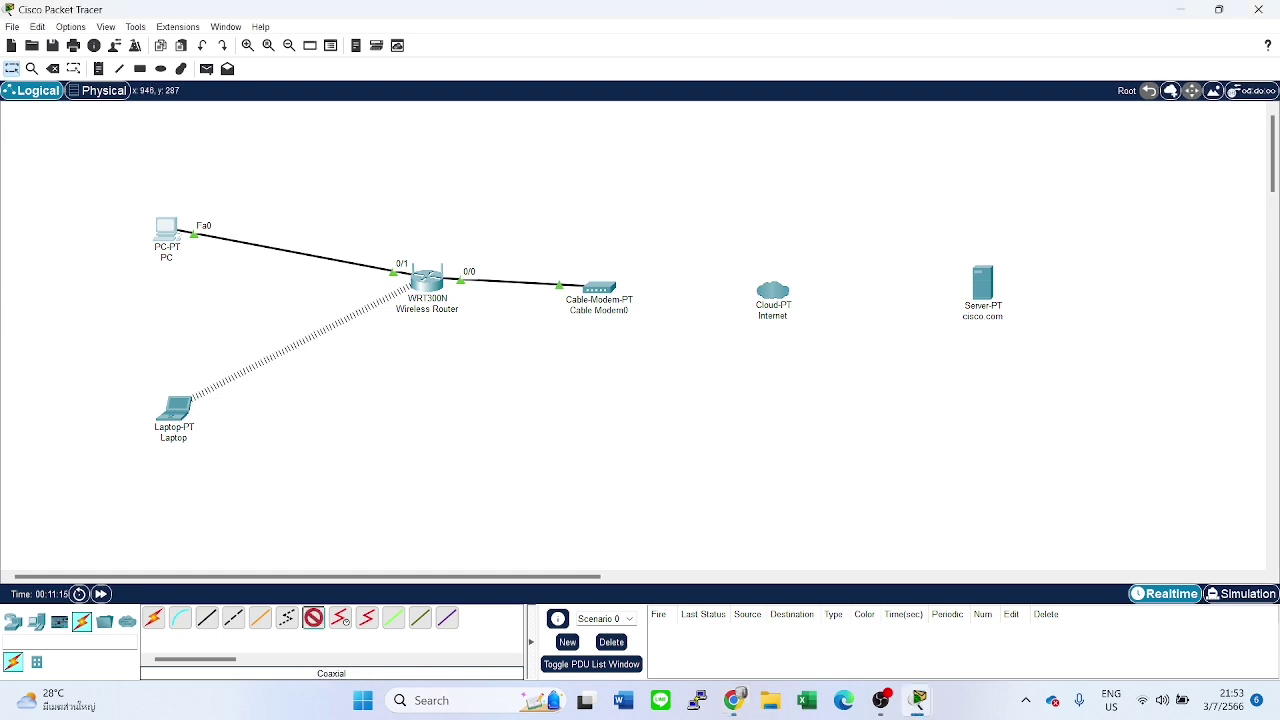
click(606, 290)
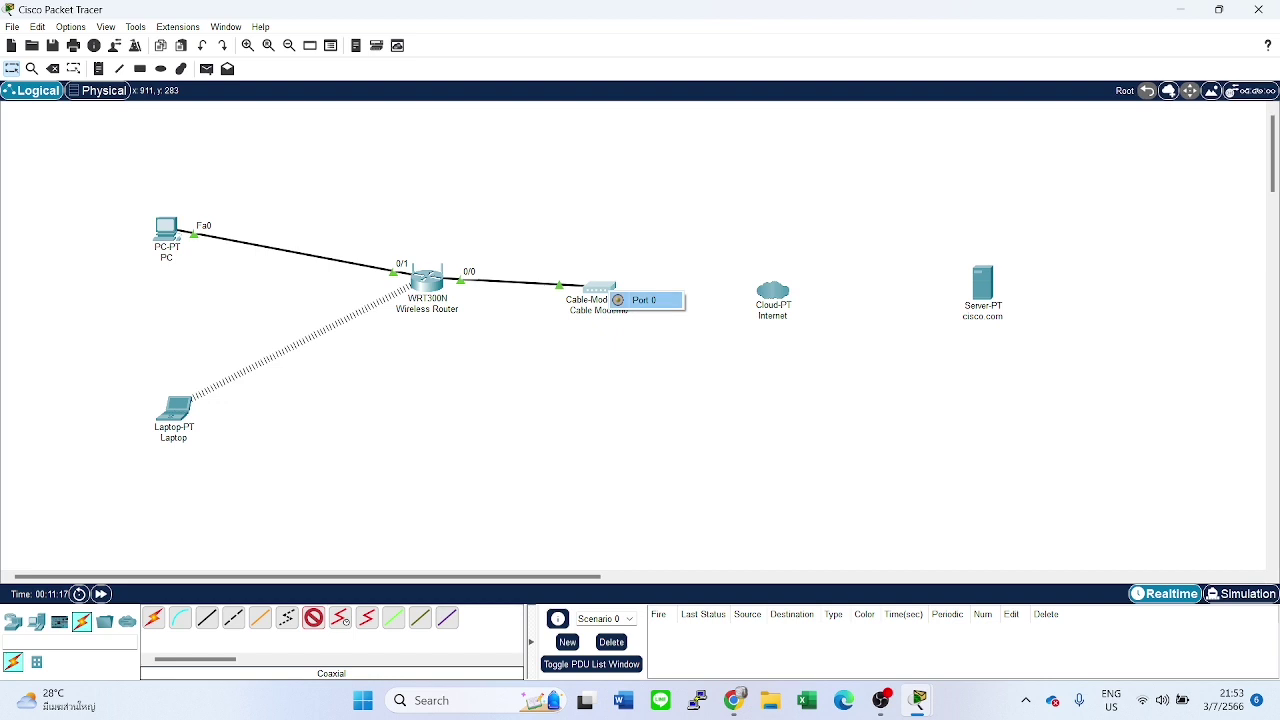
click(640, 300)
click(775, 292)
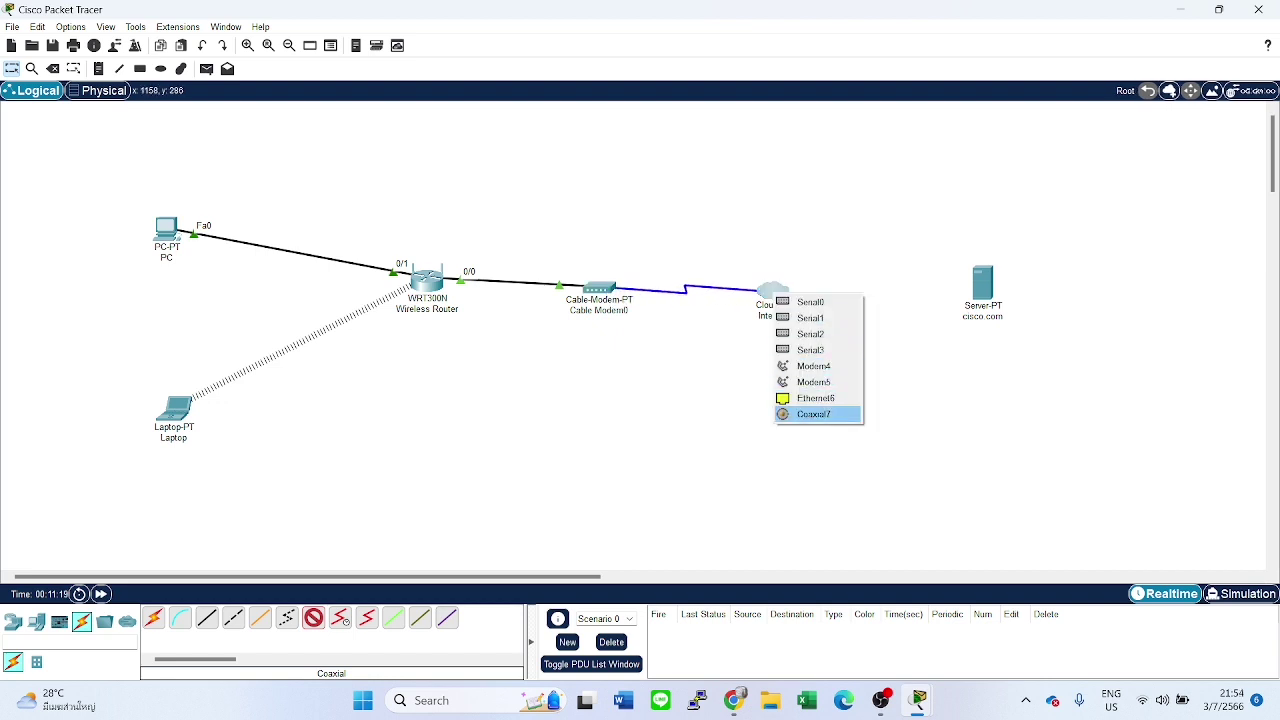
click(813, 414)
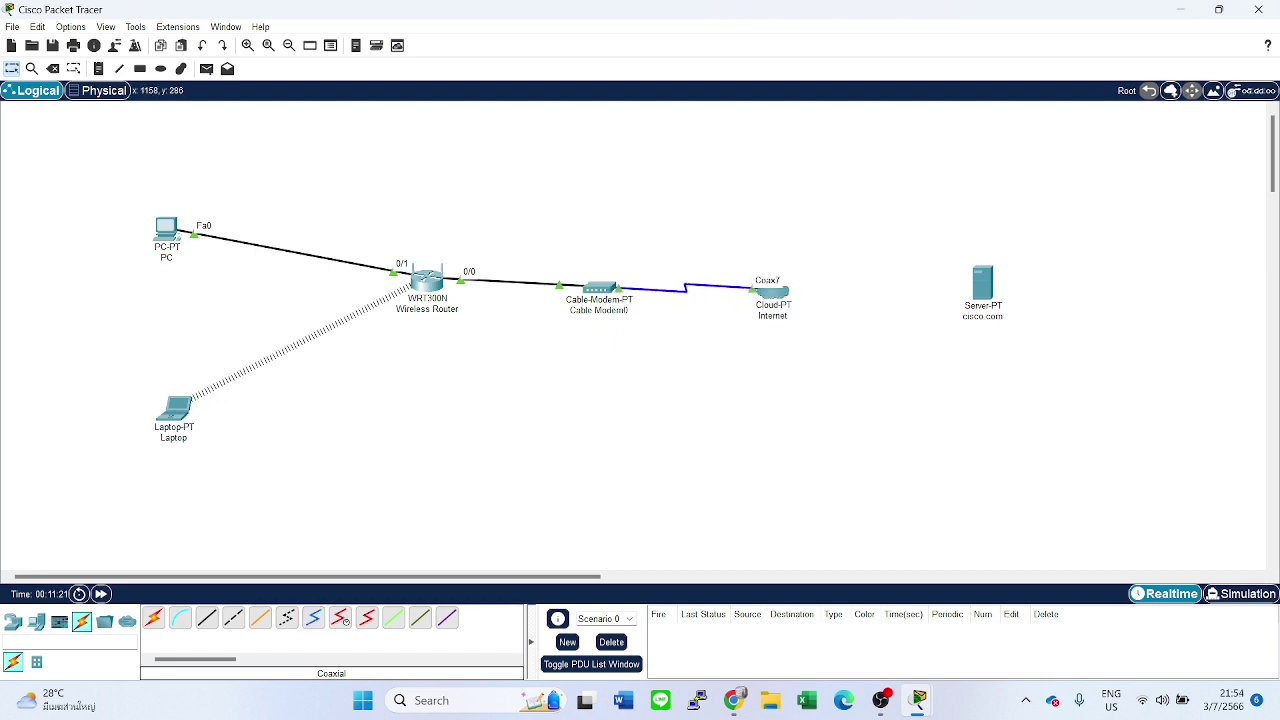